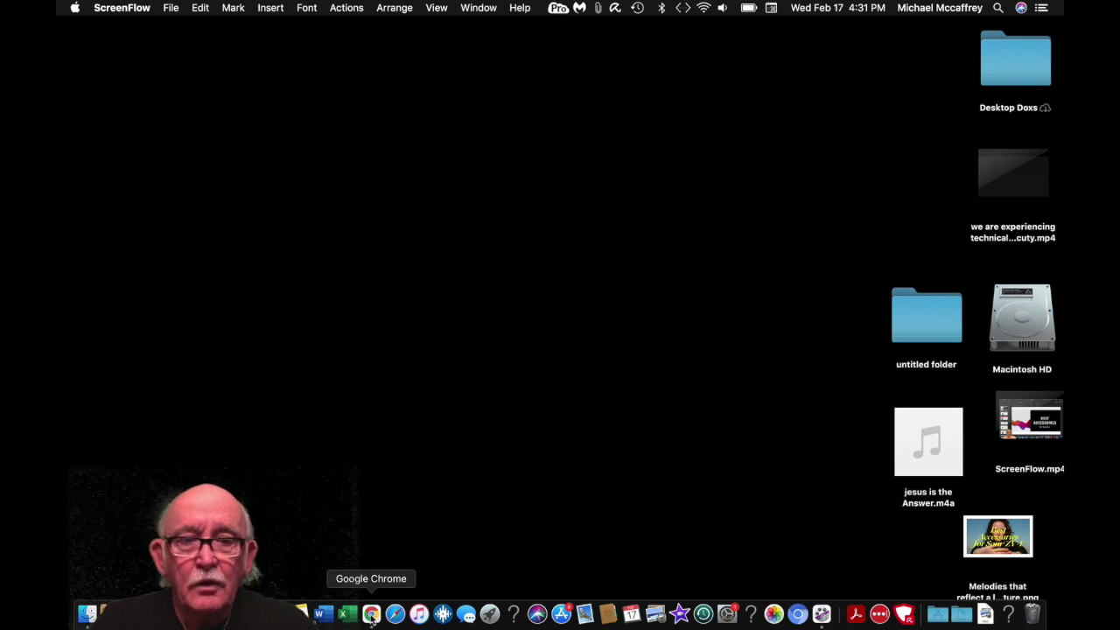
Search 'sony zv-1' in Chrome and open the 'Drivers and Software updates for ZV-1 | Sony USA' page.
left_click(372, 615)
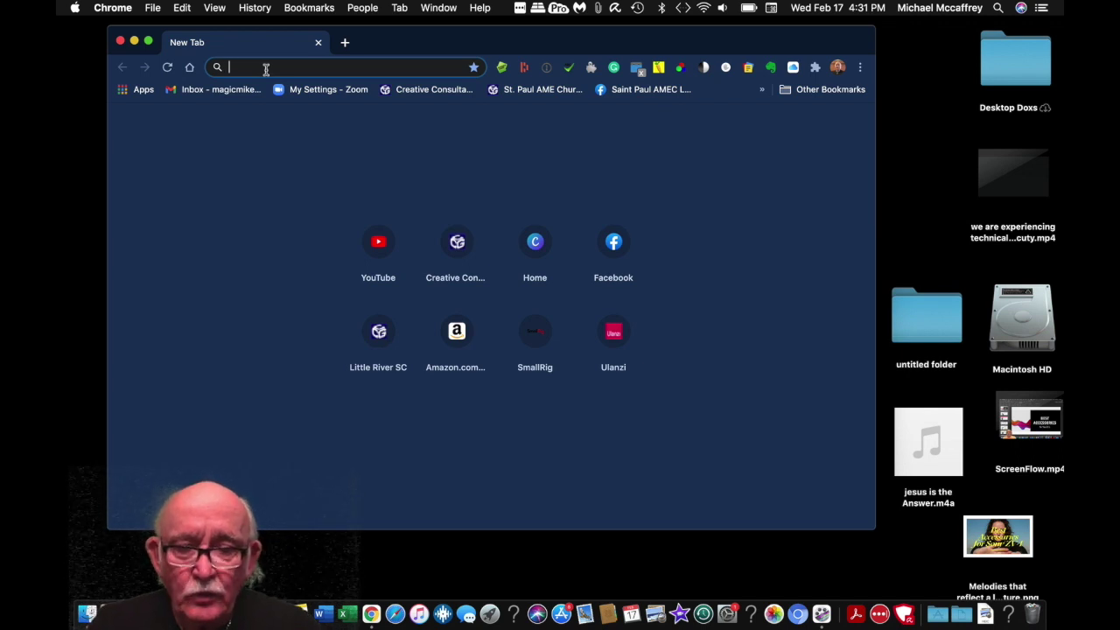
type("so")
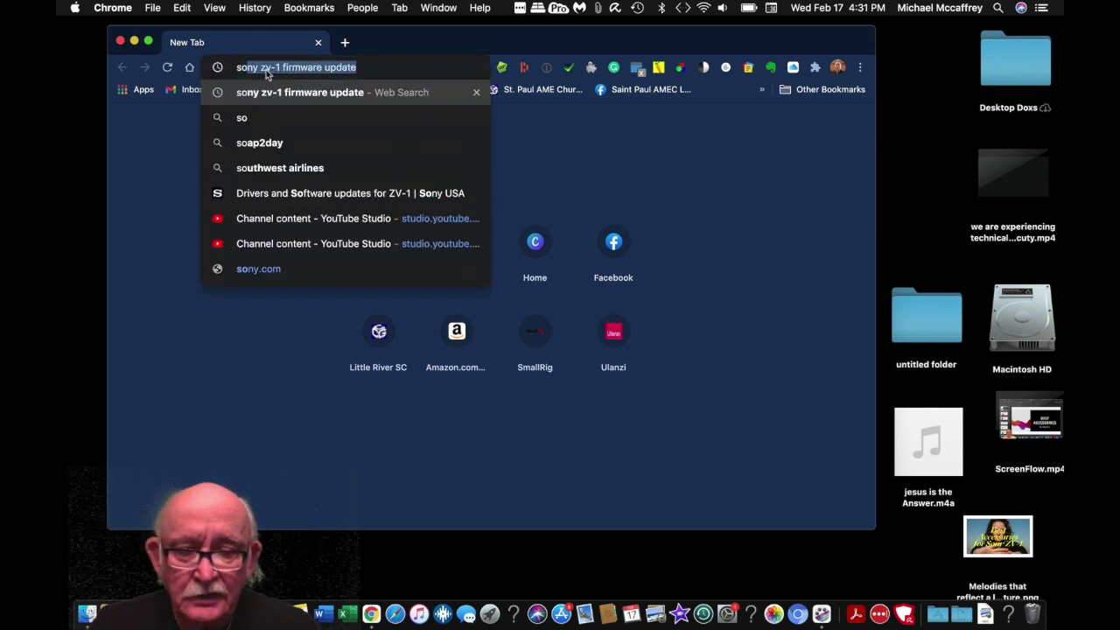
type("ny z")
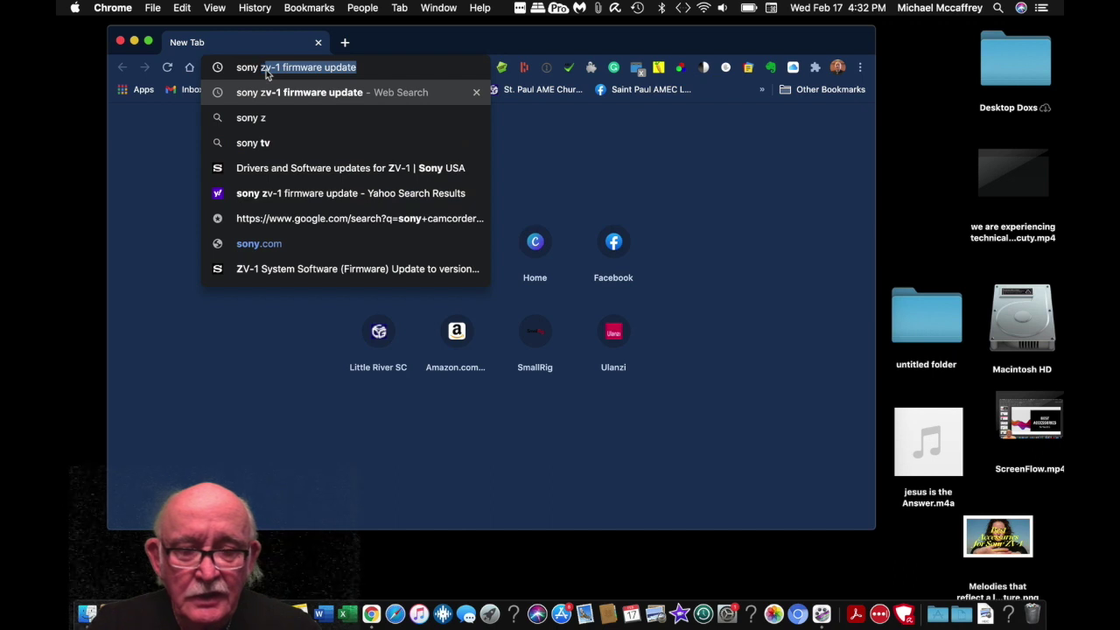
type("v-")
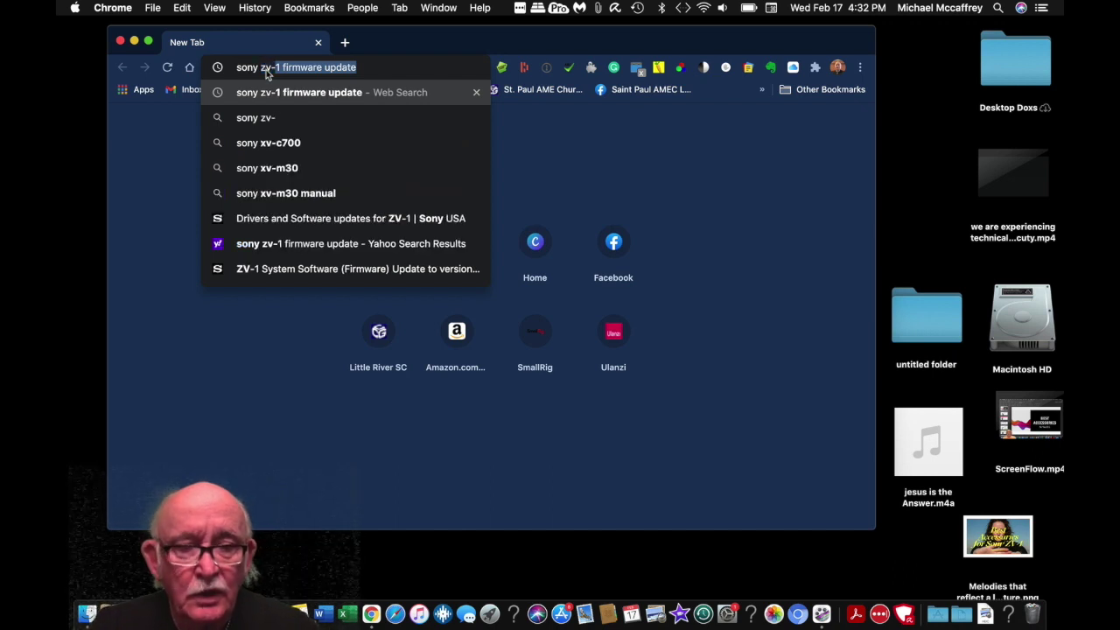
type("1")
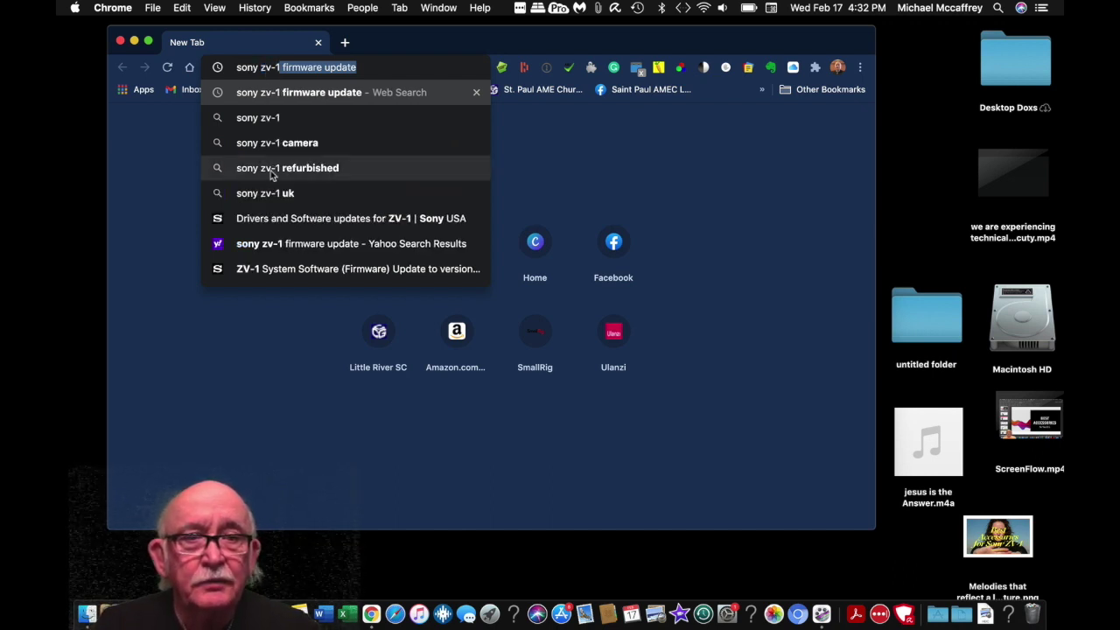
left_click(257, 219)
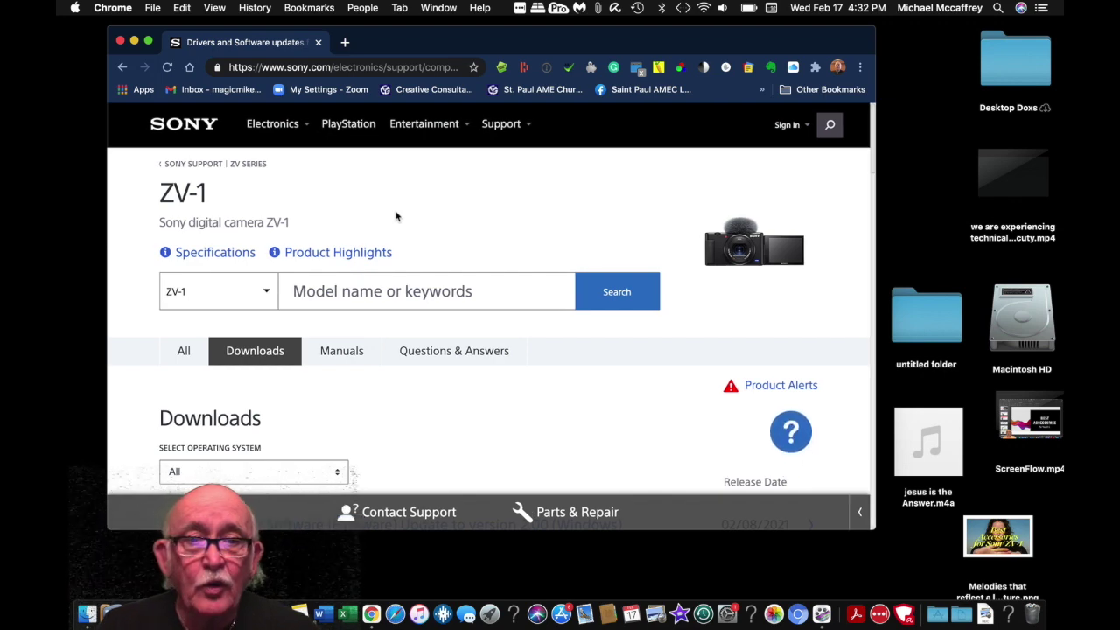
Find the ZV-1 firmware 2.00 Mac update in the Downloads list, past the support bot popup.
scroll(396, 216, "down", 2)
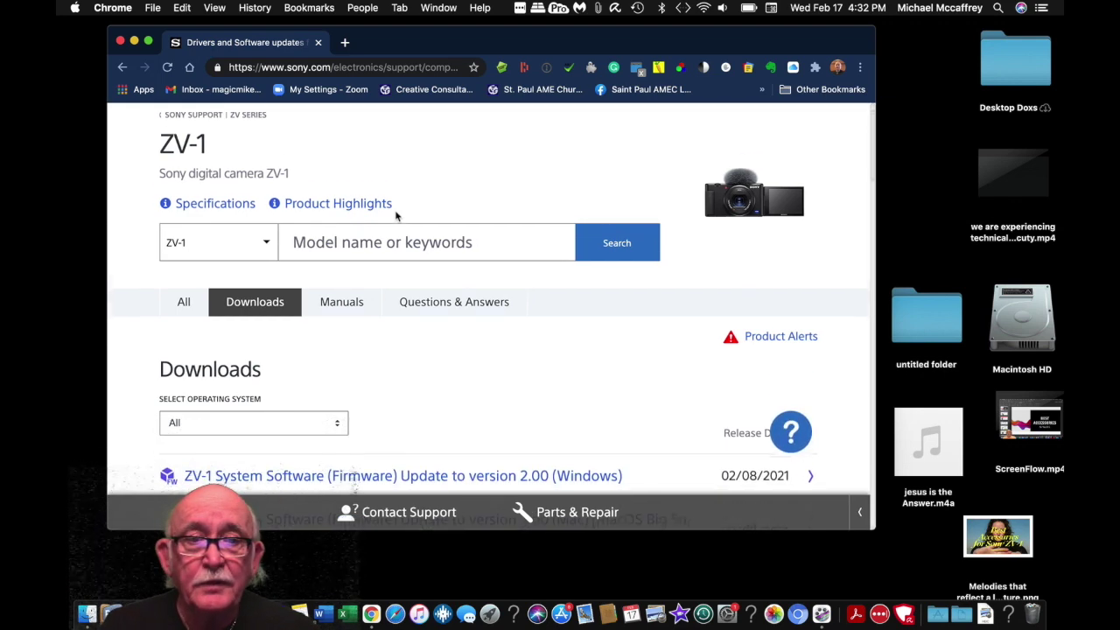
scroll(396, 216, "down", 3)
scroll(396, 216, "down", 2)
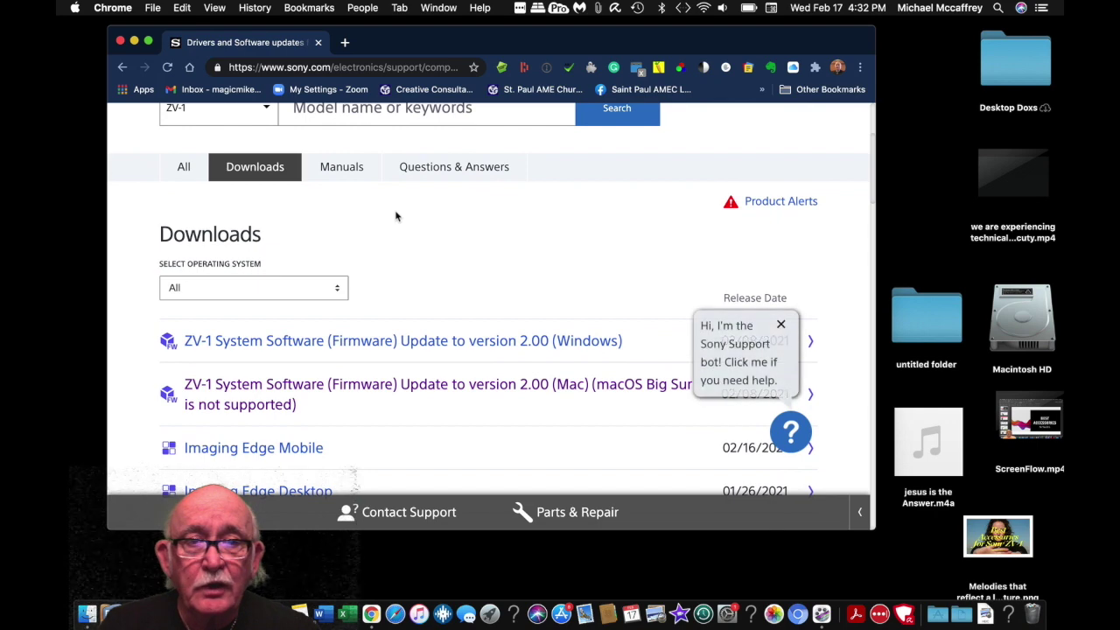
scroll(396, 216, "down", 2)
scroll(396, 216, "down", 1)
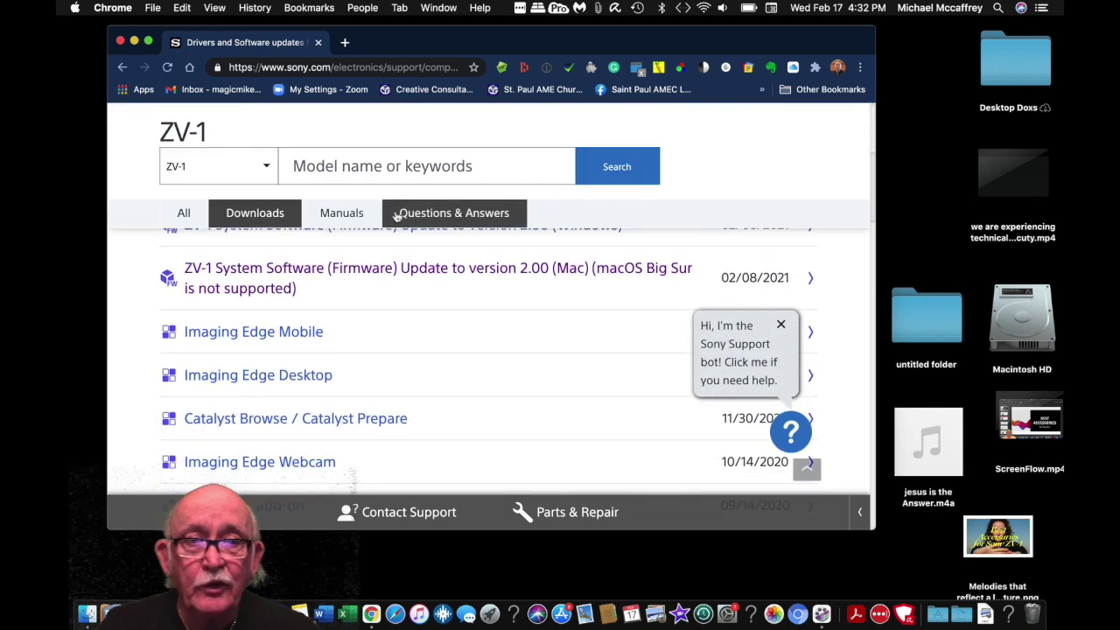
scroll(396, 216, "up", 2)
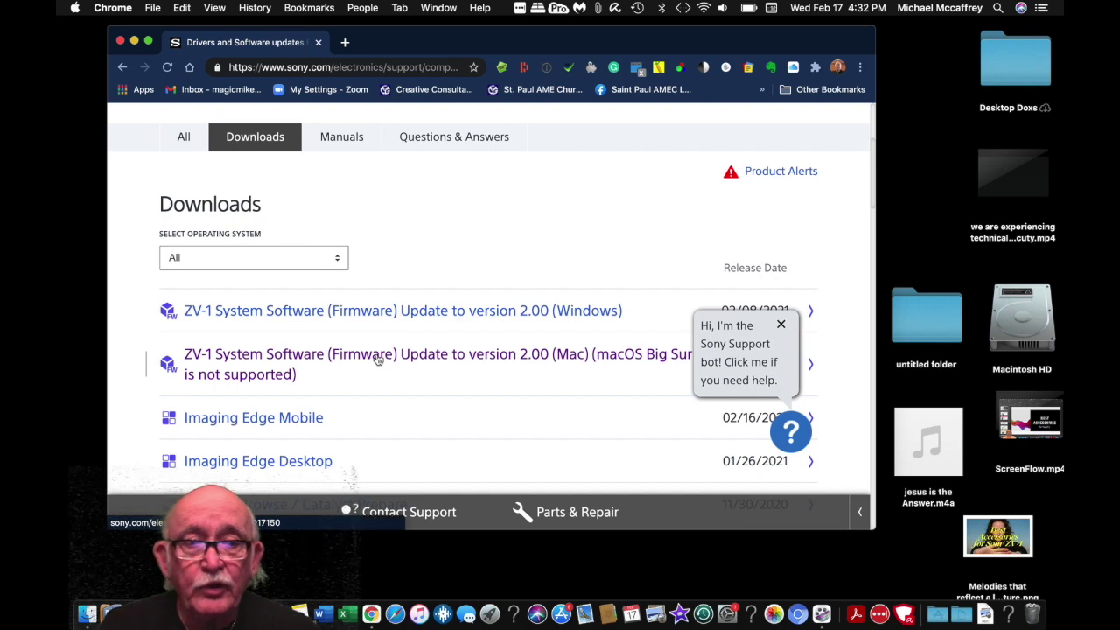
scroll(378, 361, "down", 1)
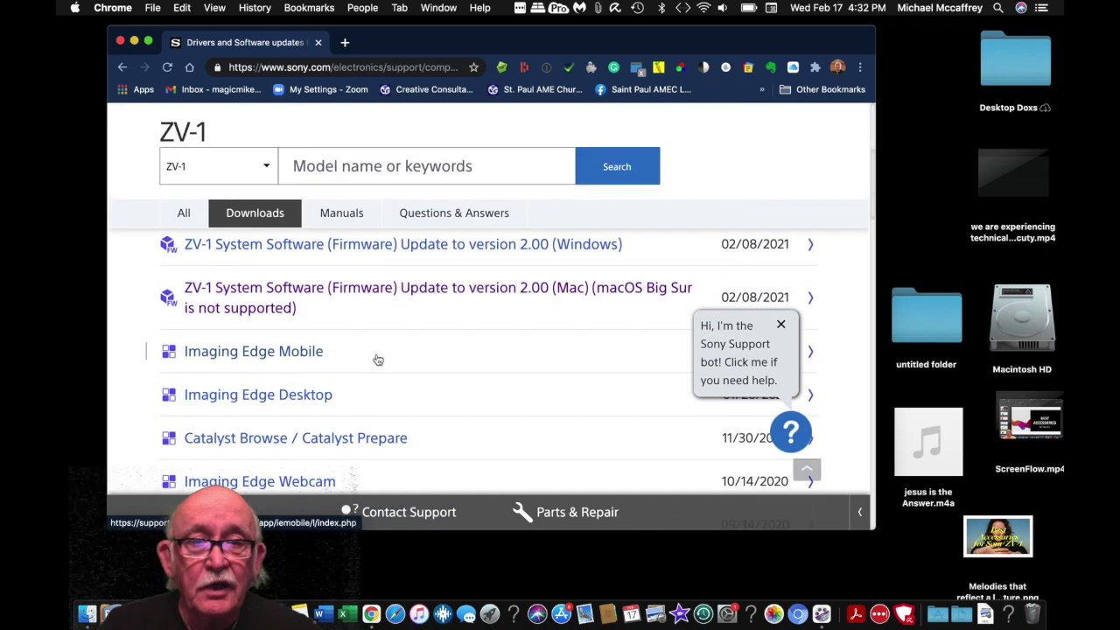
scroll(378, 360, "up", 1)
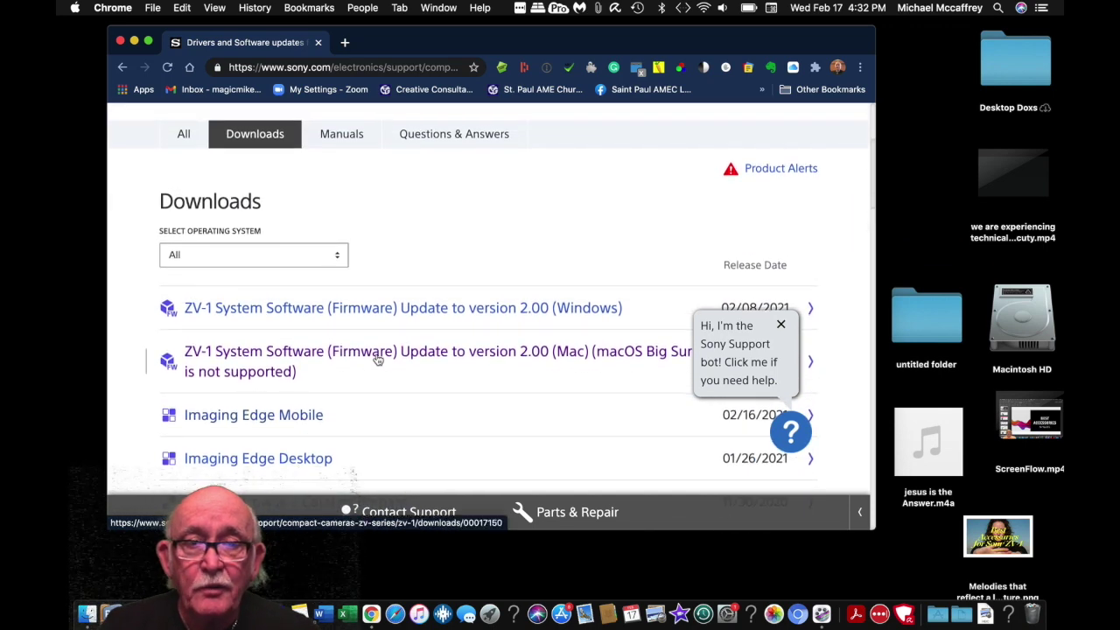
left_click(784, 332)
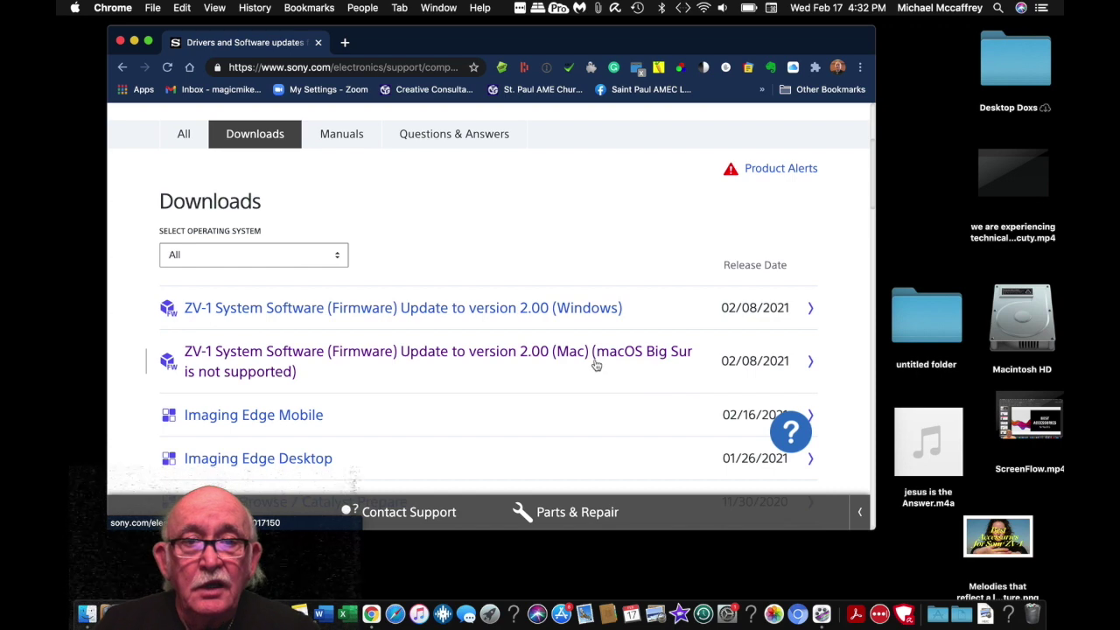
left_click(540, 359)
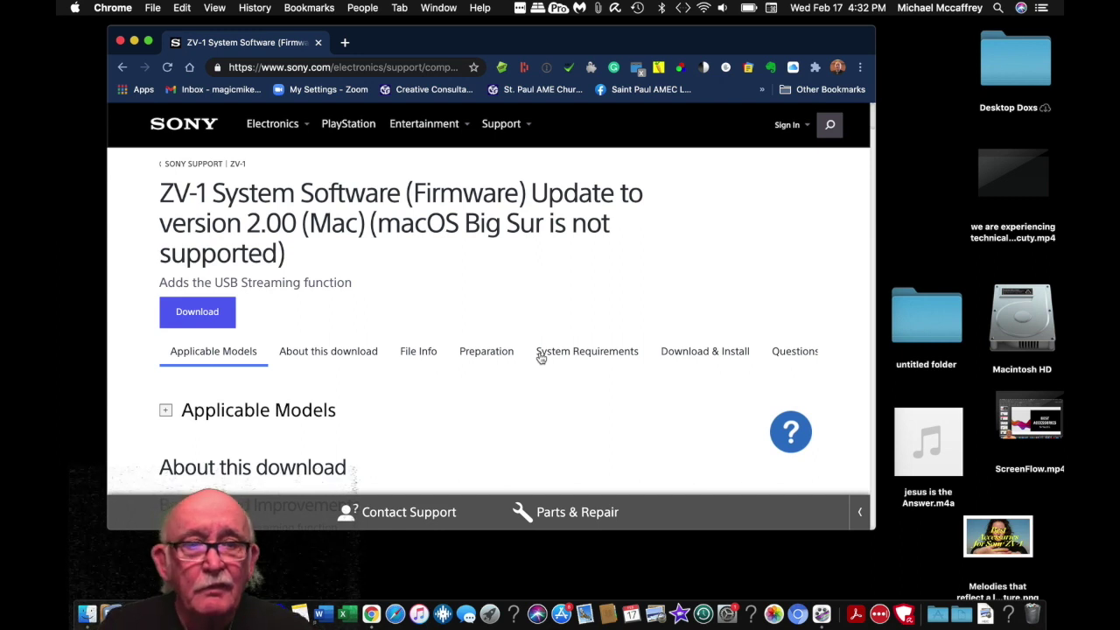
Accept the firmware EULA to start the Mac download, then choose Sign In on the account prompt.
left_click(196, 313)
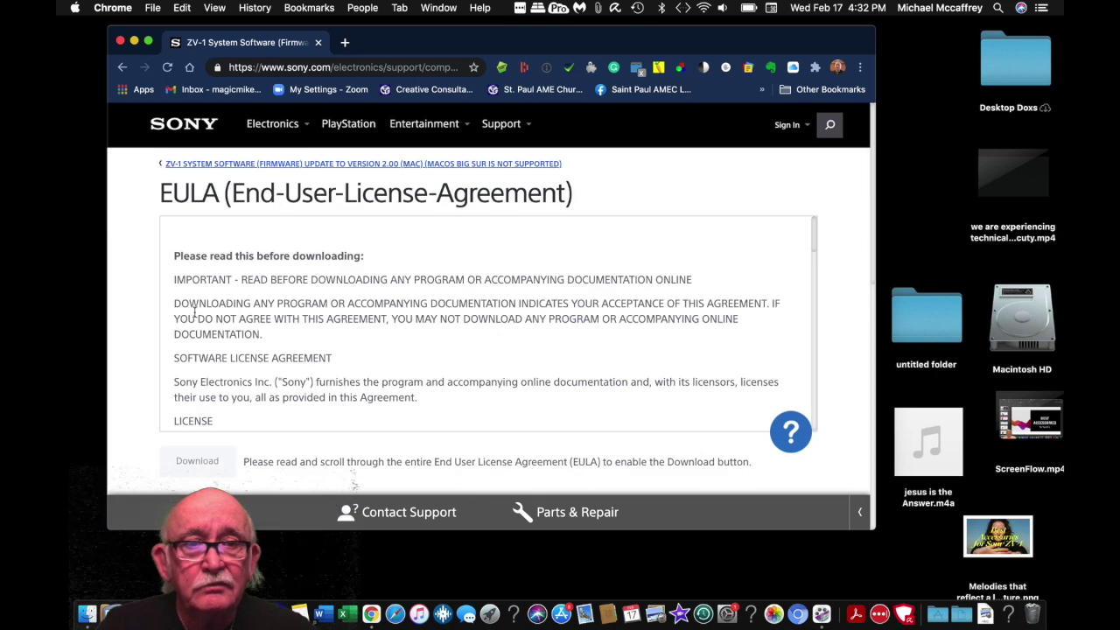
scroll(513, 341, "down", 1)
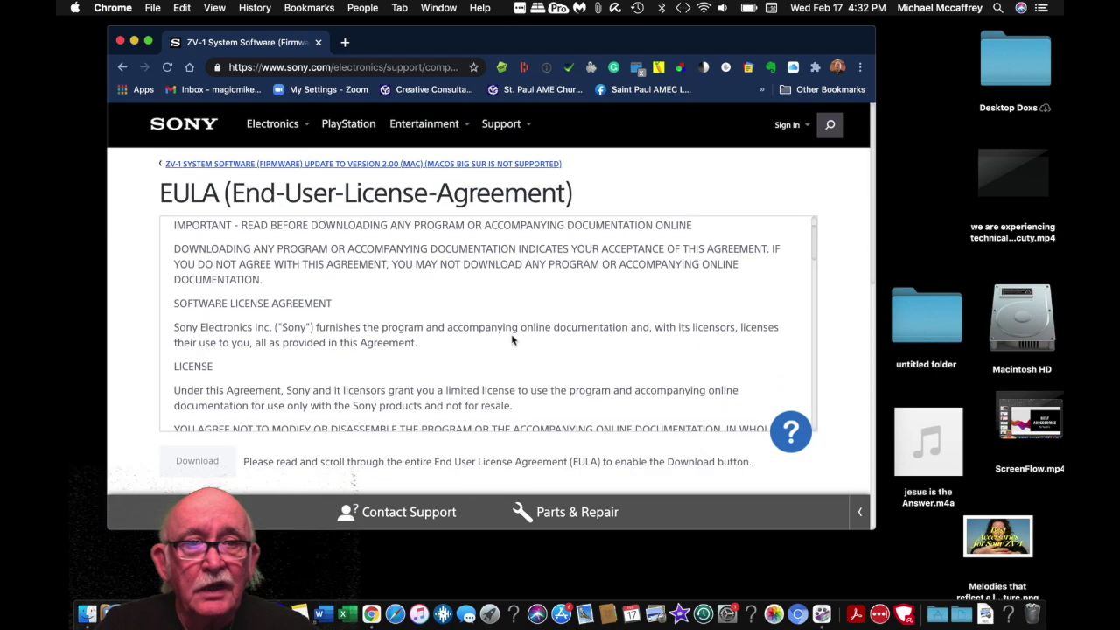
scroll(513, 341, "down", 5)
scroll(512, 335, "down", 3)
scroll(512, 335, "down", 2)
scroll(512, 335, "down", 5)
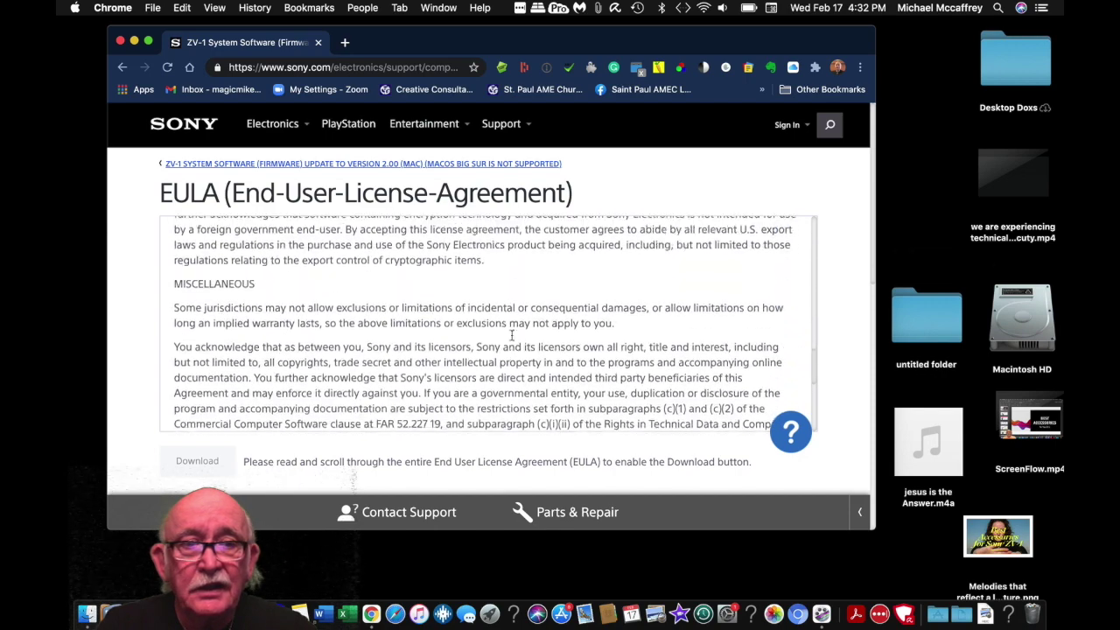
scroll(512, 335, "down", 5)
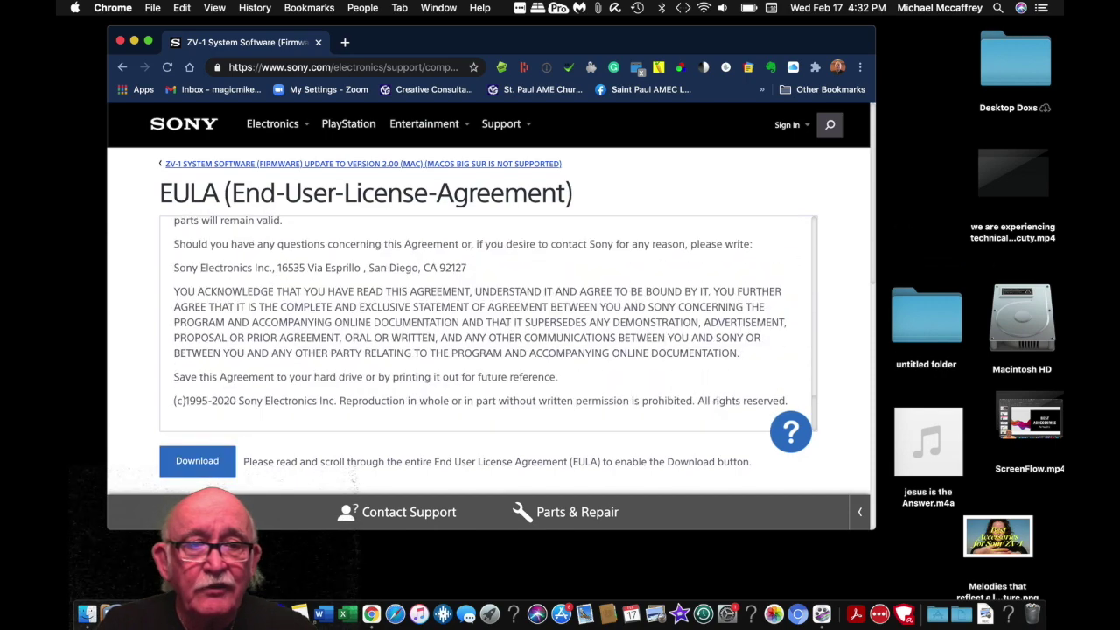
left_click(201, 466)
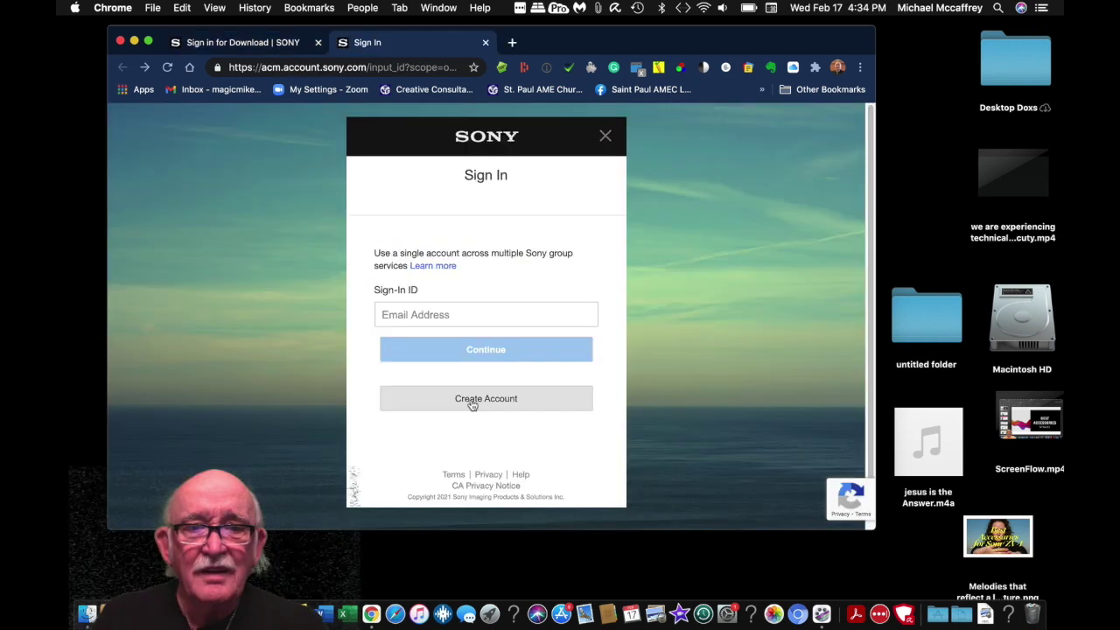
left_click(471, 400)
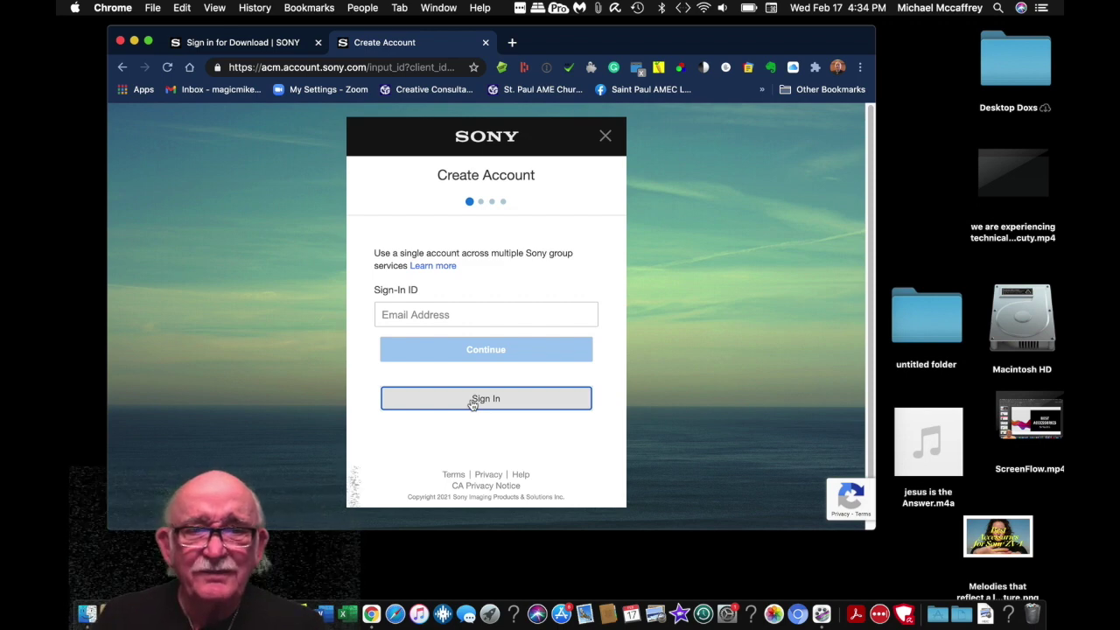
Enter an e-mail address as the new Sony account's sign-in ID and continue.
left_click(417, 316)
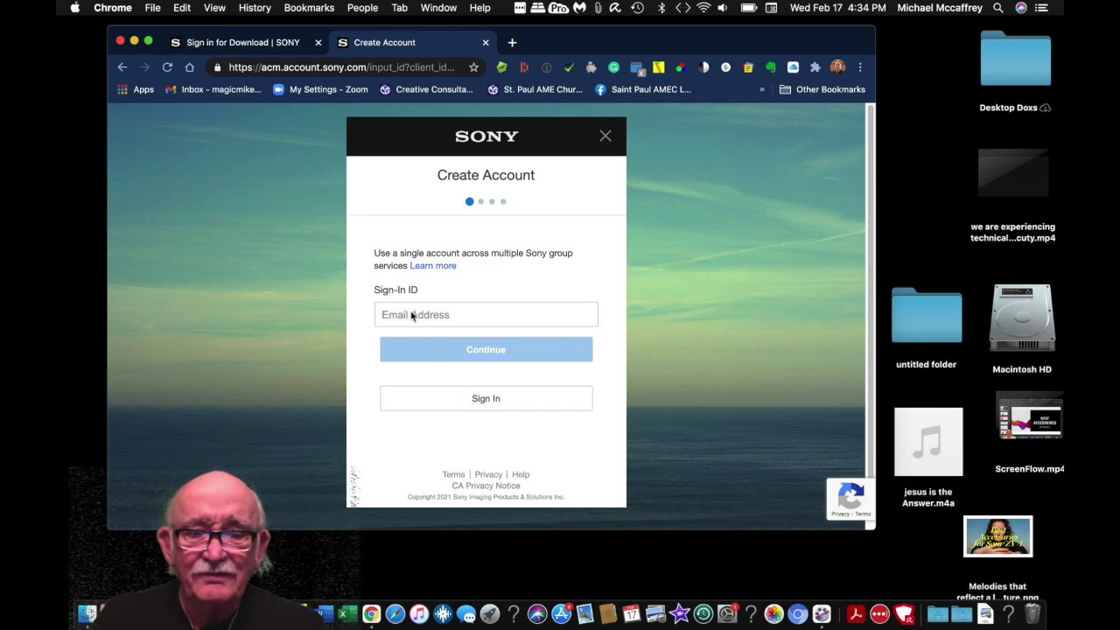
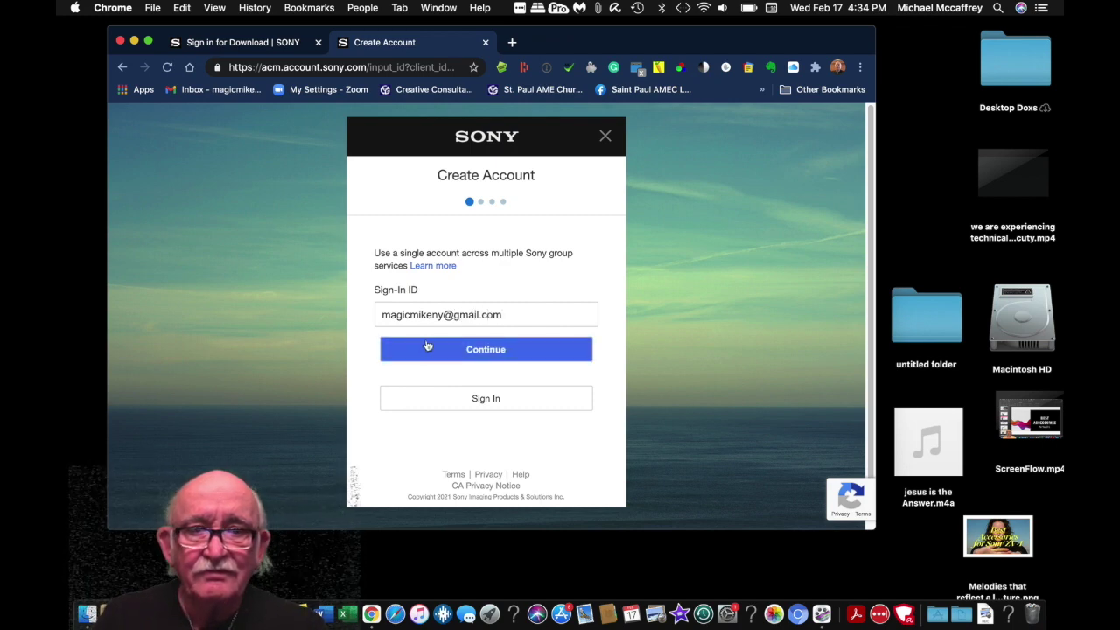
left_click(443, 349)
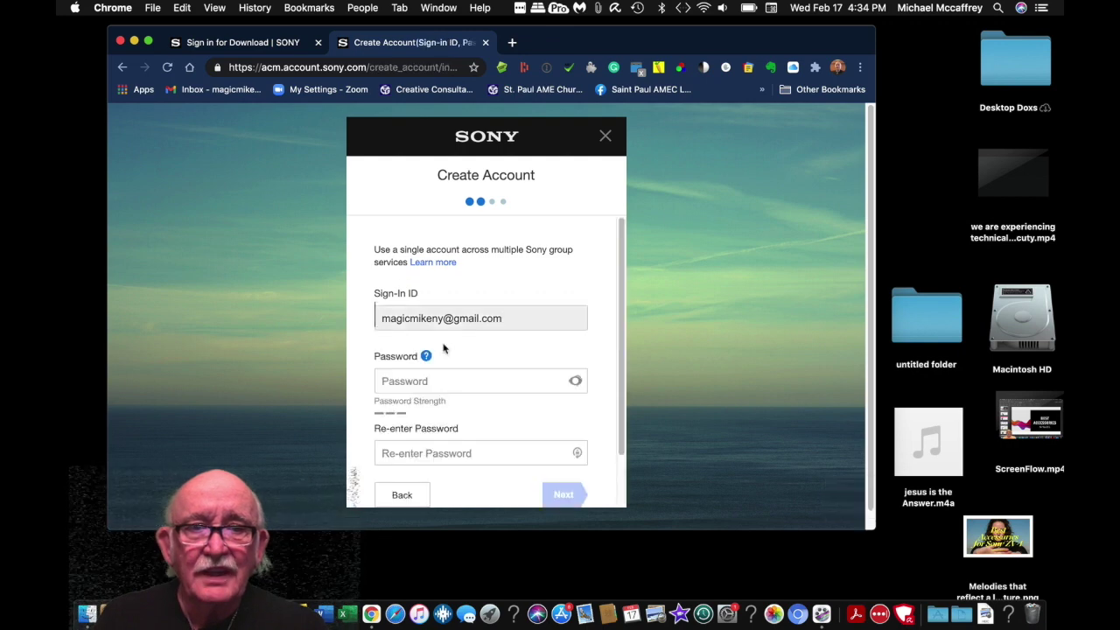
Enter the account password in both password fields and advance to the birth date step.
left_click(426, 381)
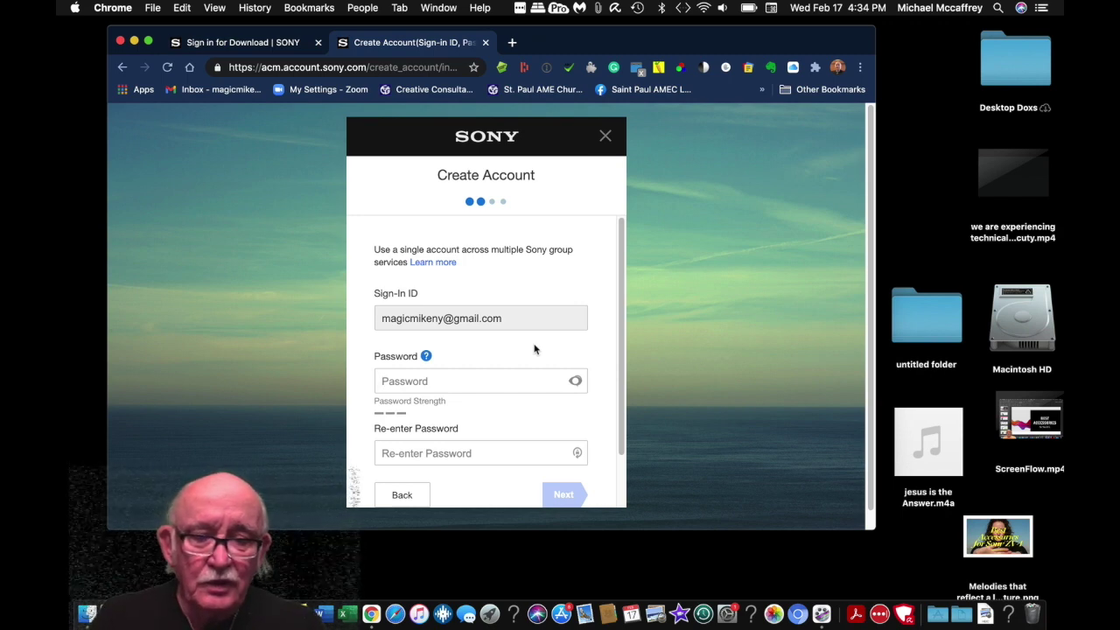
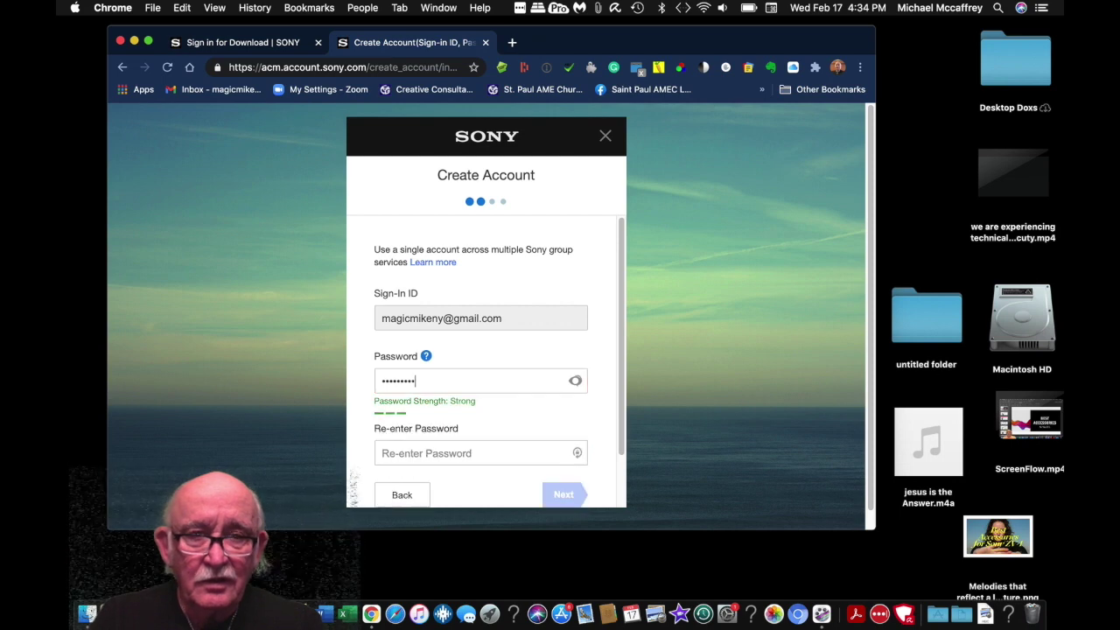
left_click(412, 453)
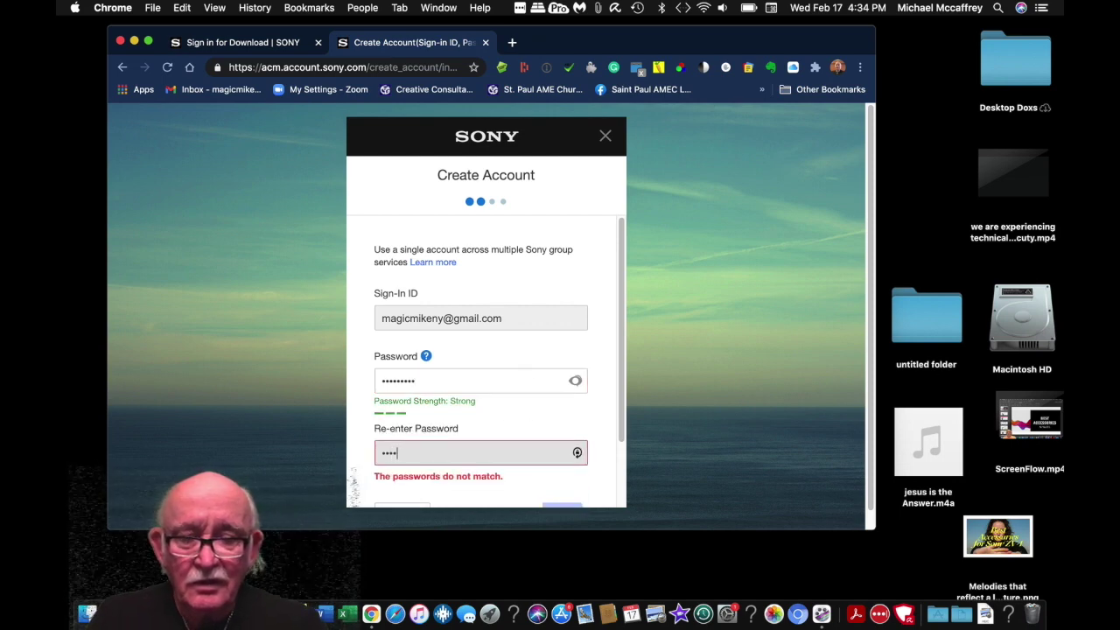
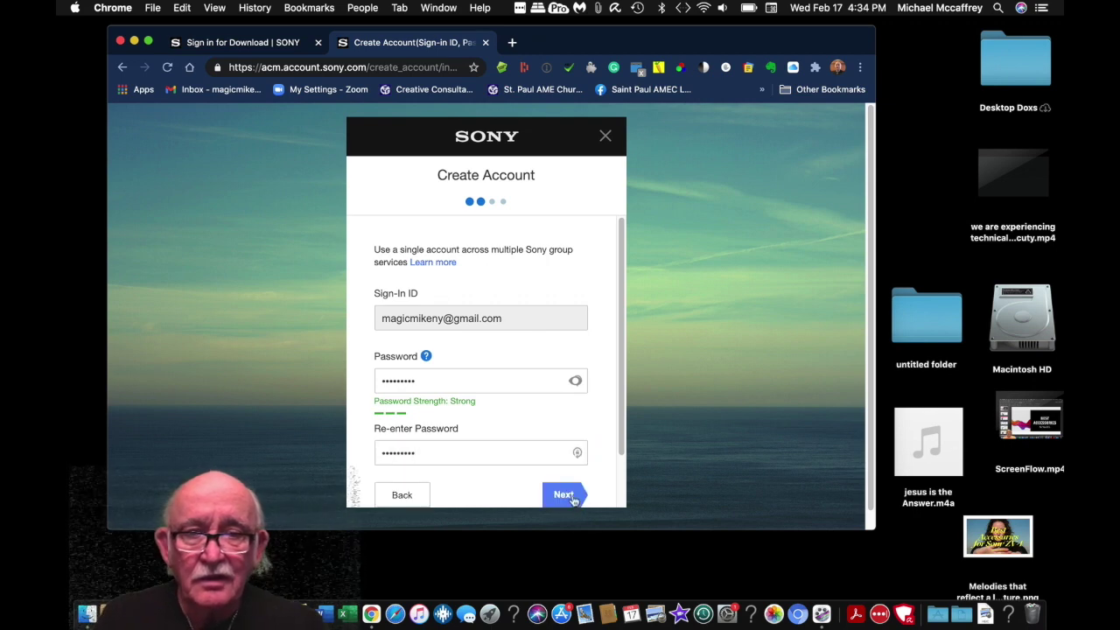
left_click(564, 495)
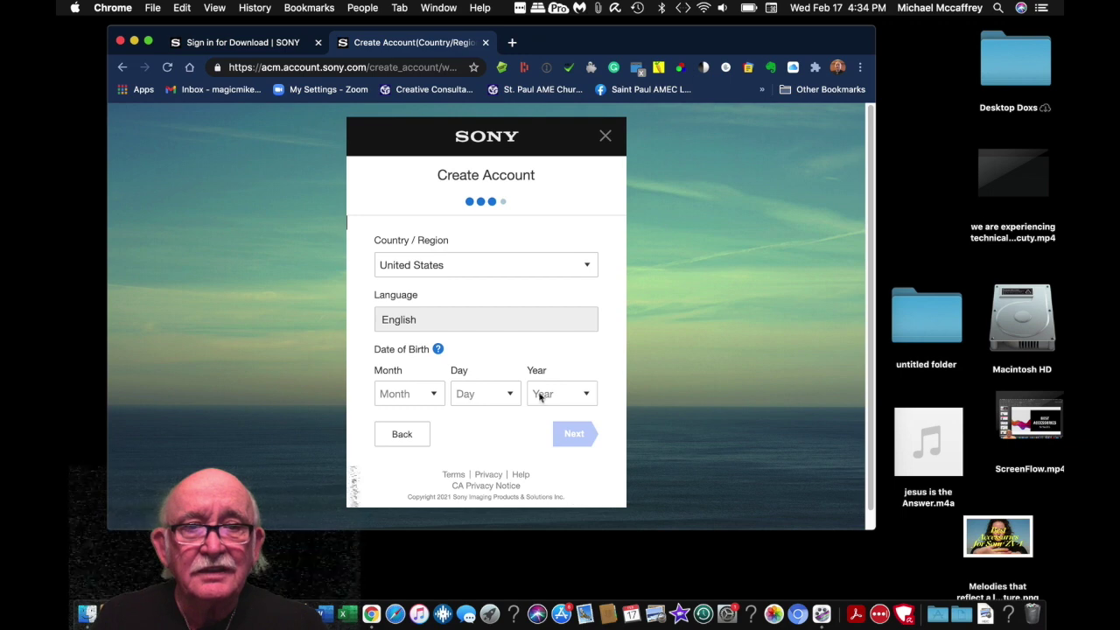
Set the birth date to month 1, day 5, year 1949 and continue.
left_click(435, 398)
left_click(425, 406)
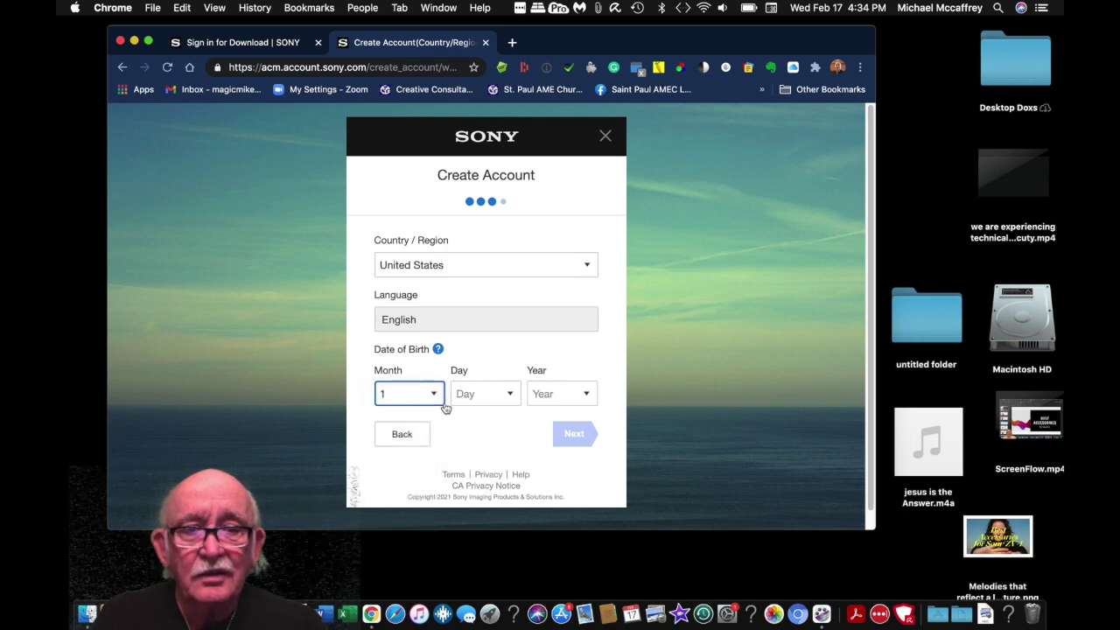
left_click(514, 396)
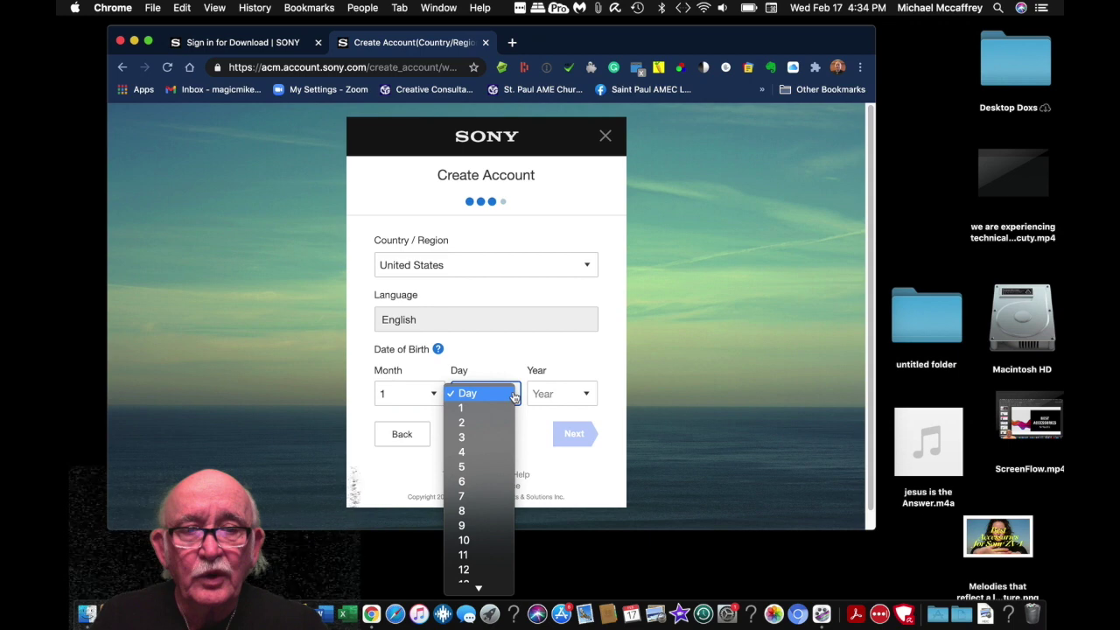
left_click(487, 467)
left_click(588, 397)
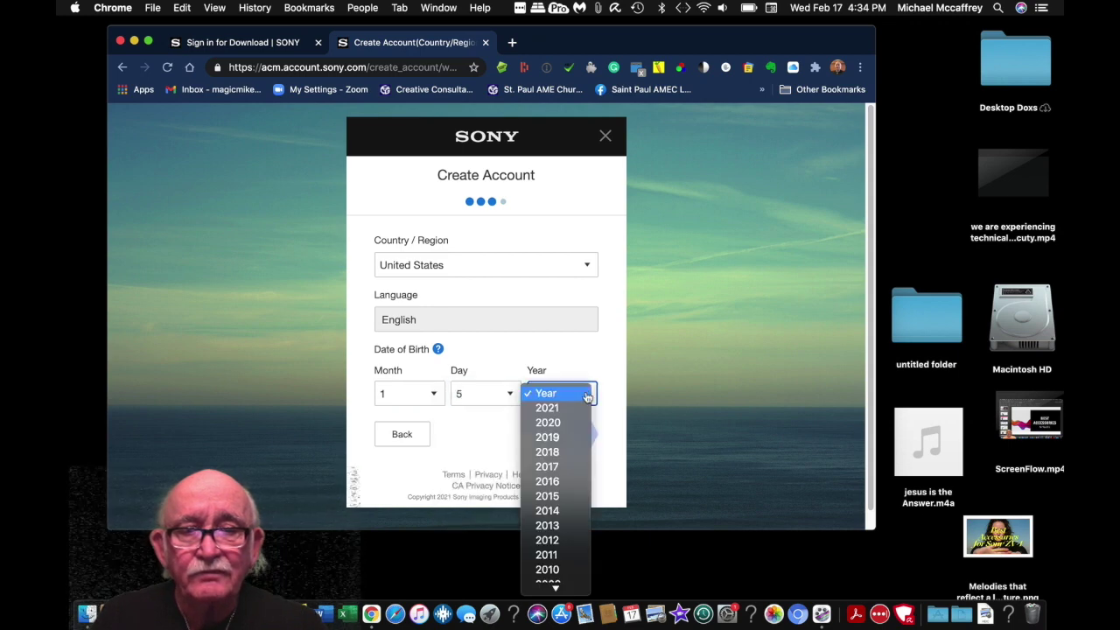
scroll(546, 530, "down", 5)
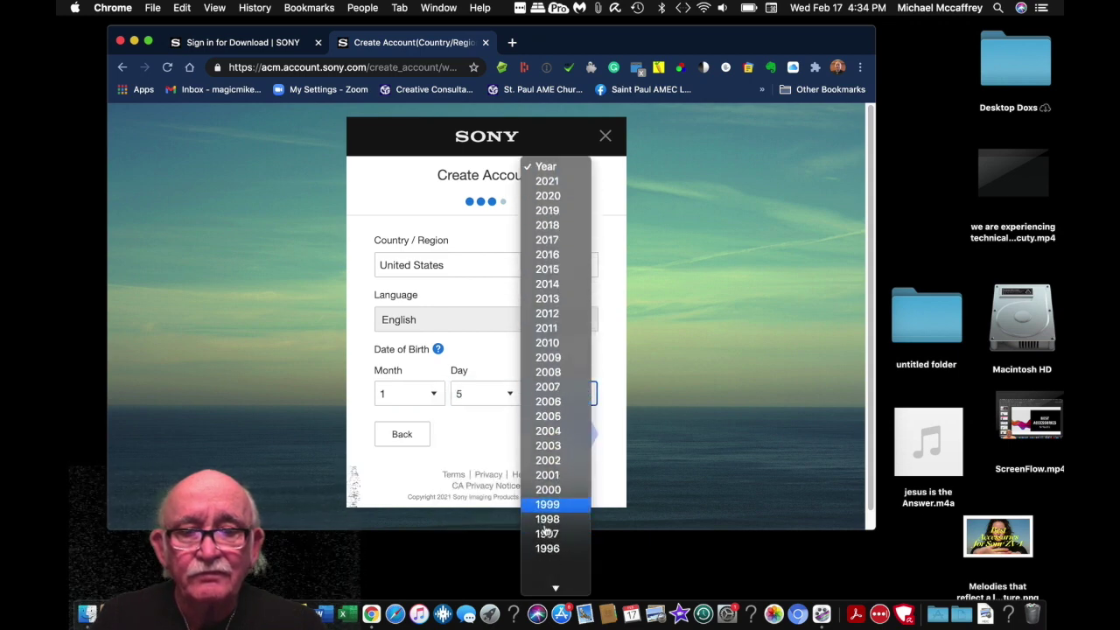
scroll(546, 530, "down", 5)
scroll(546, 530, "down", 5)
scroll(546, 530, "down", 5)
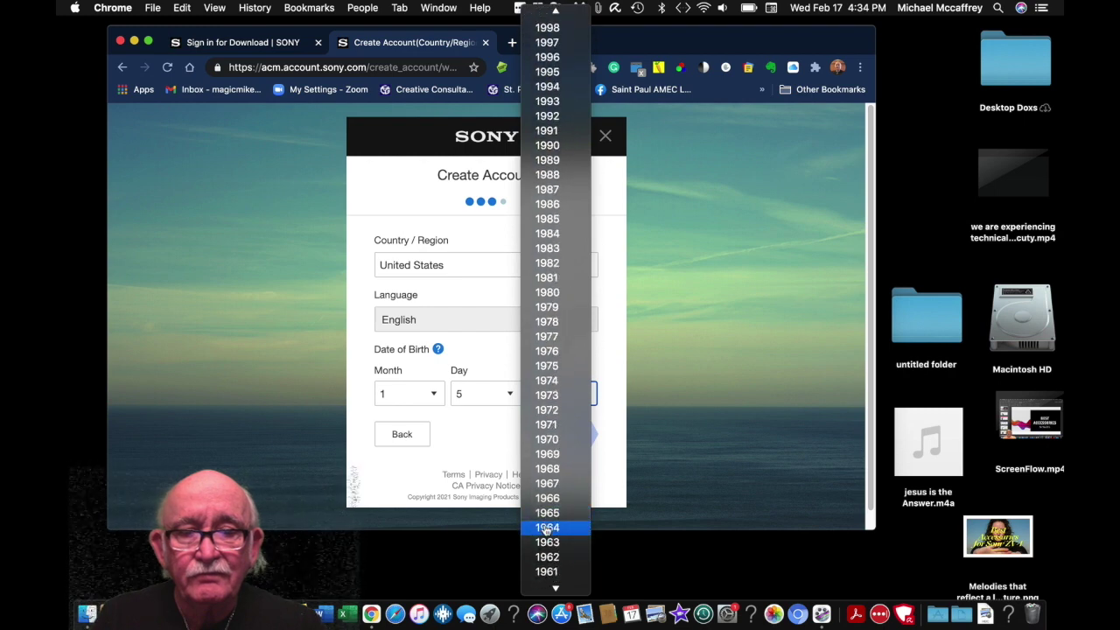
scroll(546, 529, "down", 2)
scroll(546, 530, "down", 2)
scroll(546, 529, "down", 2)
scroll(546, 529, "down", 2)
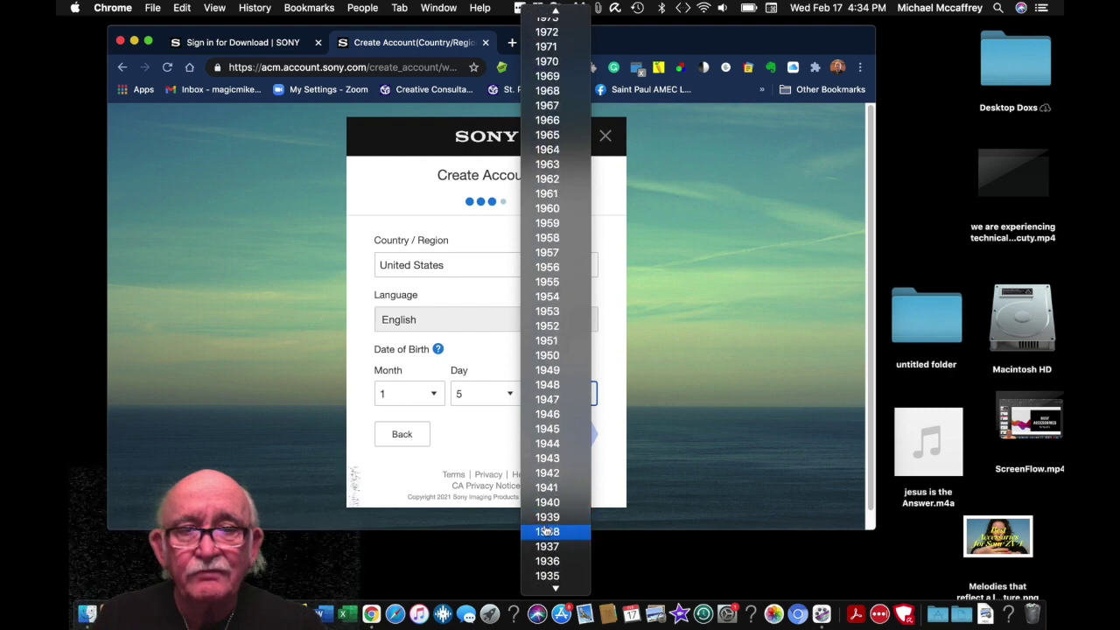
left_click(549, 373)
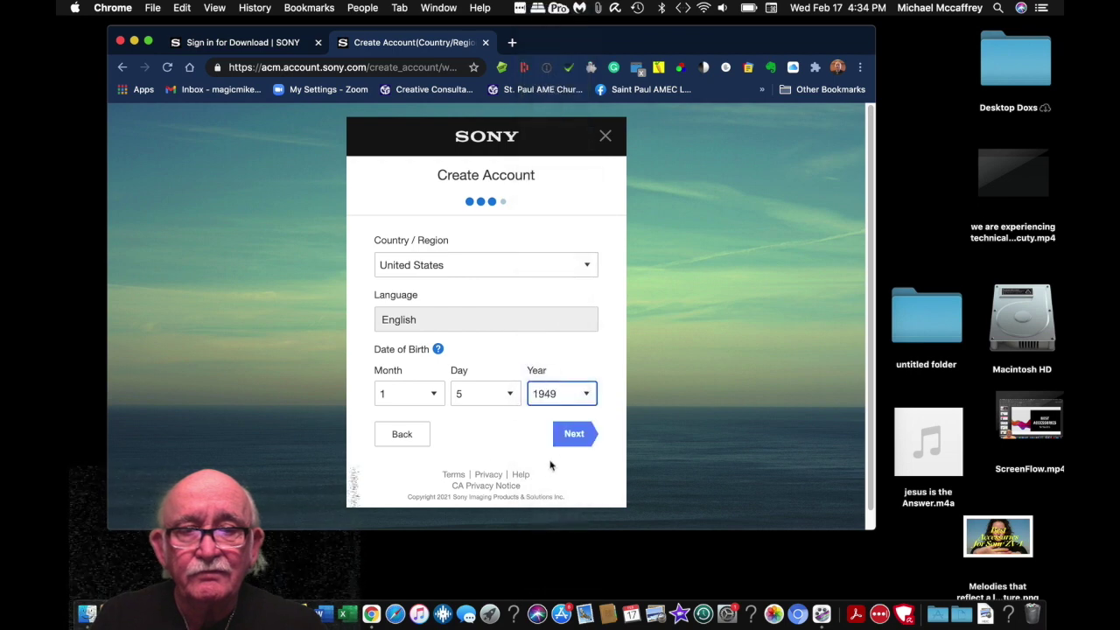
left_click(573, 433)
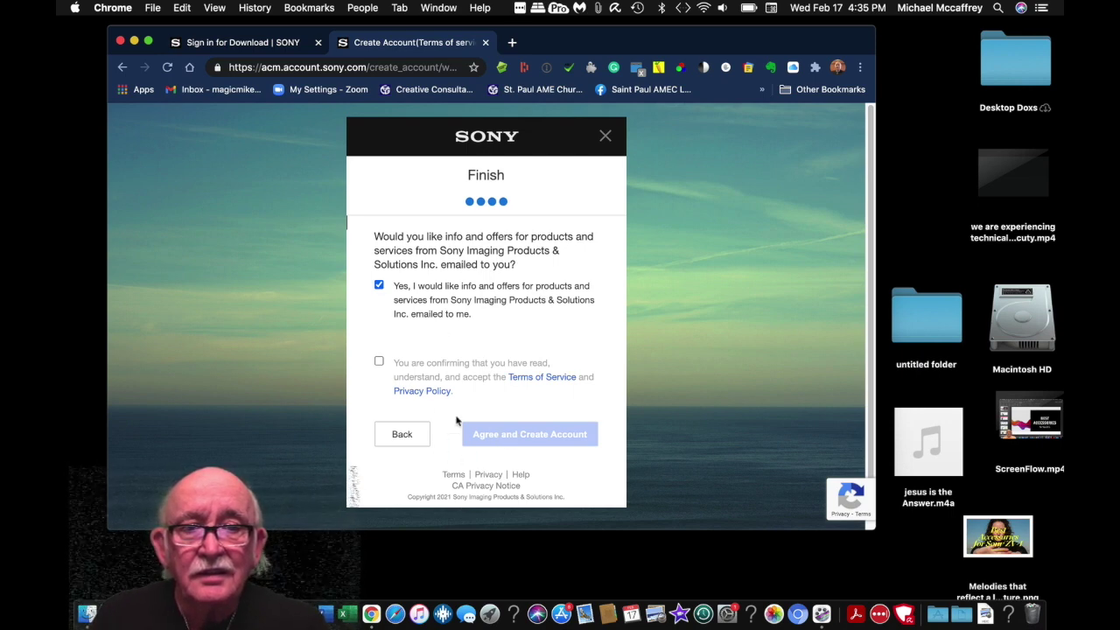
Accept the terms to create the Sony account, put the firmware image on the desktop, and close Chrome.
left_click(378, 361)
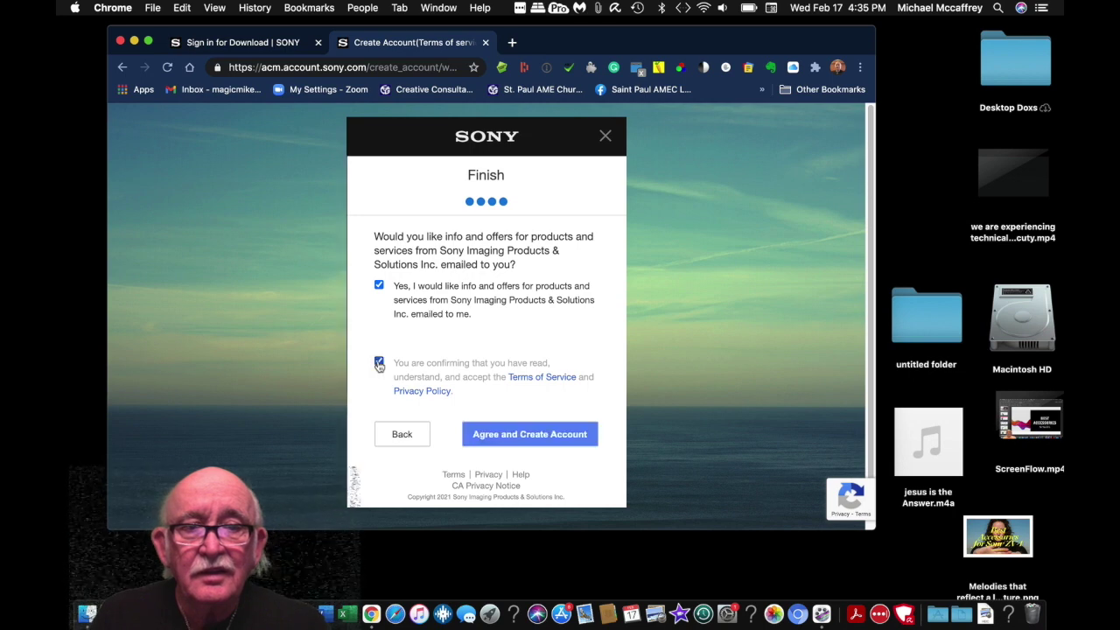
left_click(560, 439)
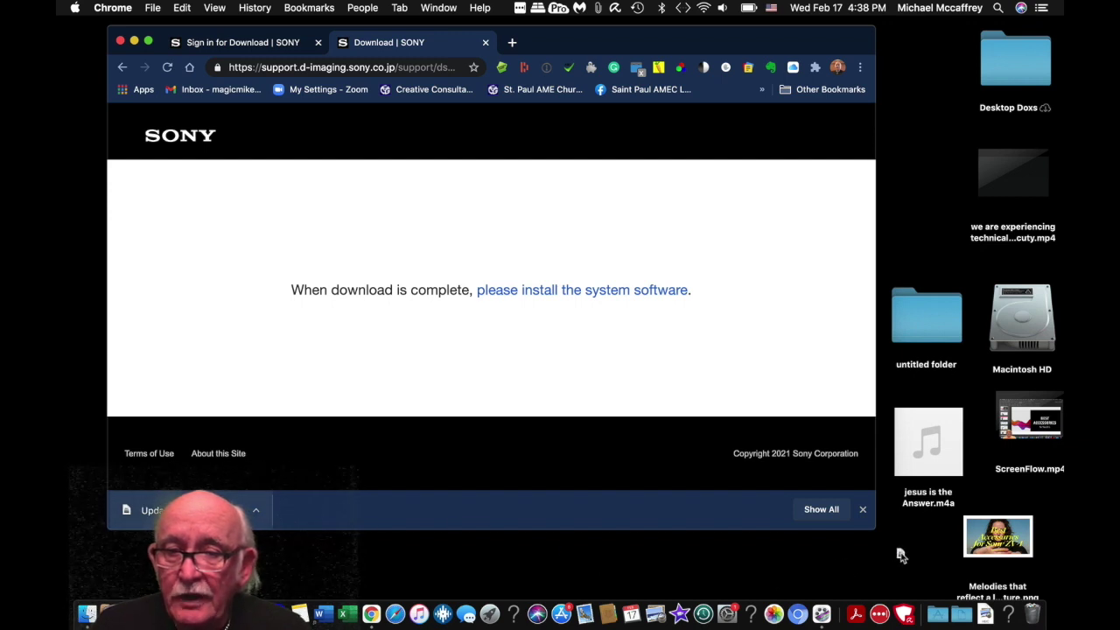
left_click_drag(902, 556, 902, 558)
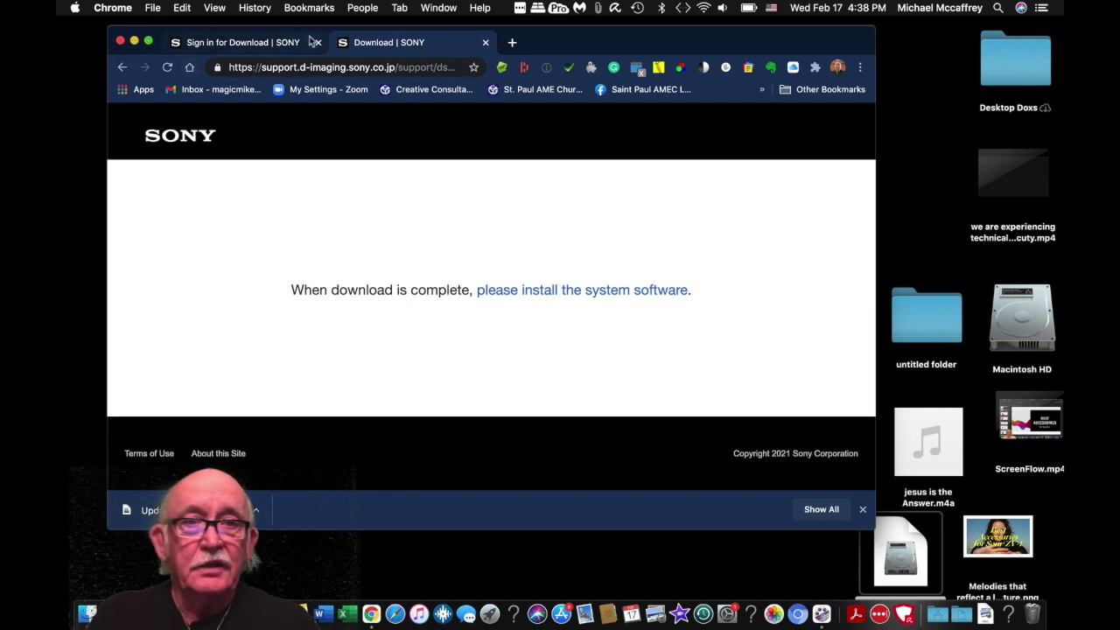
left_click(487, 43)
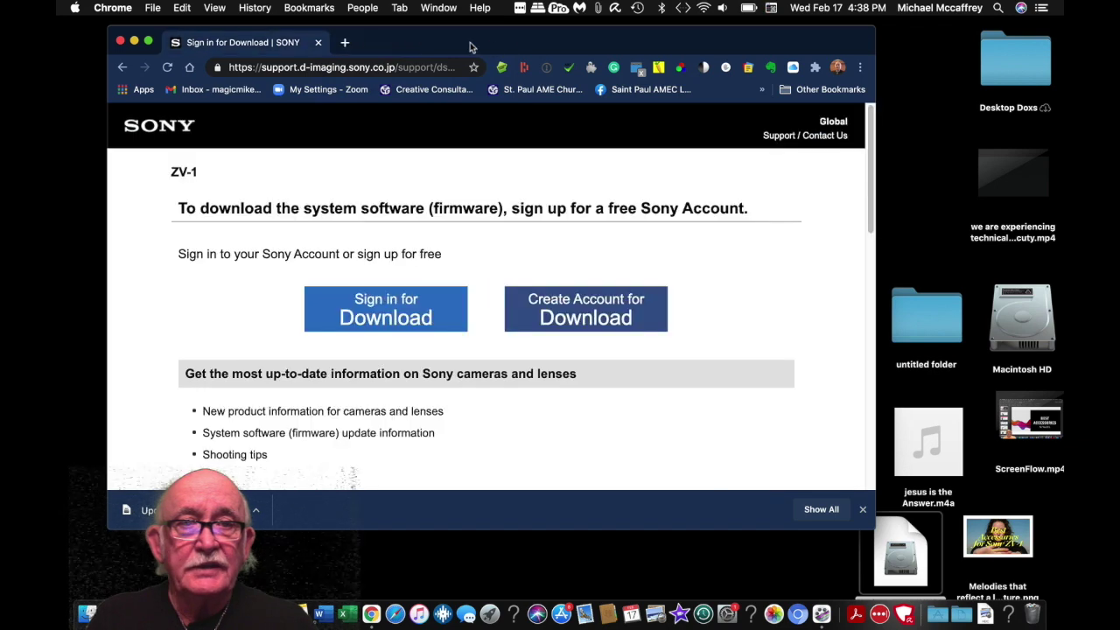
left_click(320, 43)
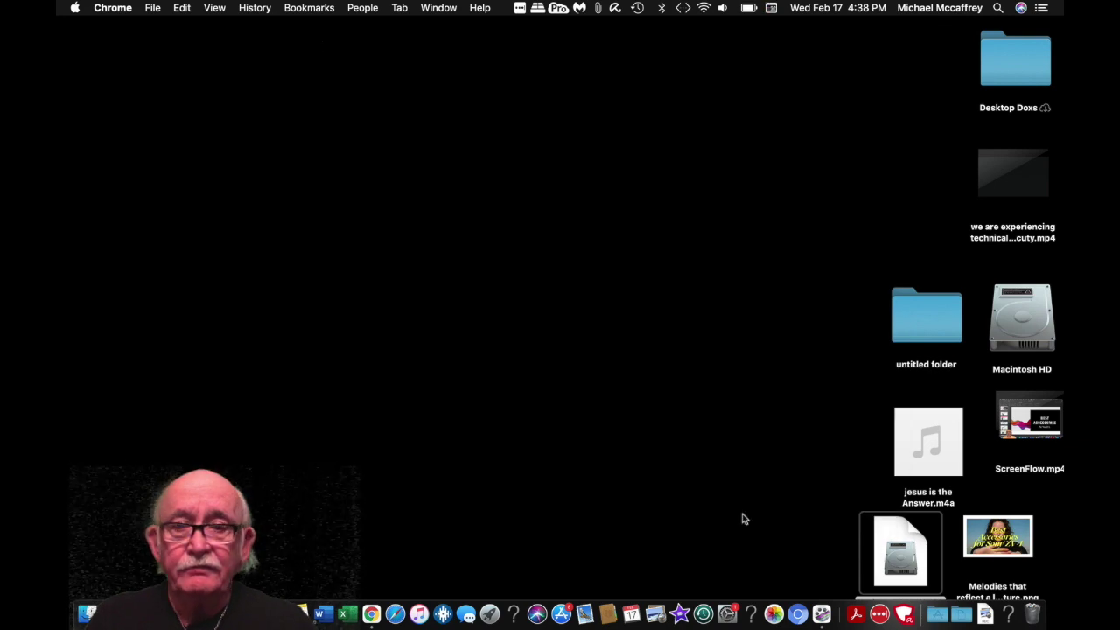
Mount Update_DSCZV1V200.dmg and launch UpdateSettingTool.app, authorising it with the account password.
left_click_drag(879, 535, 824, 147)
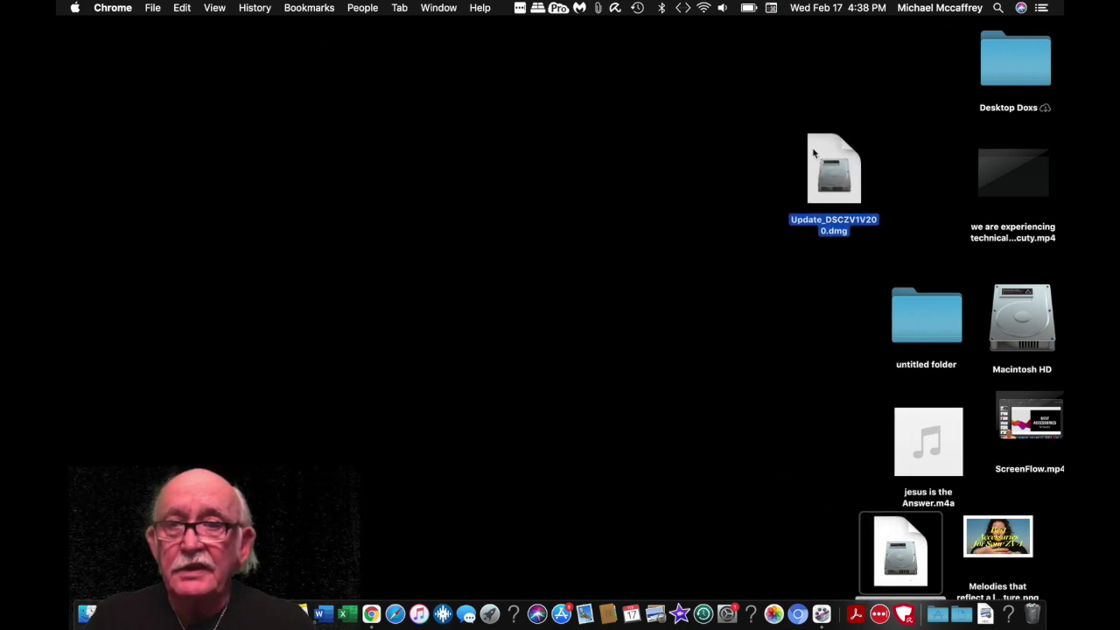
double_click(847, 177)
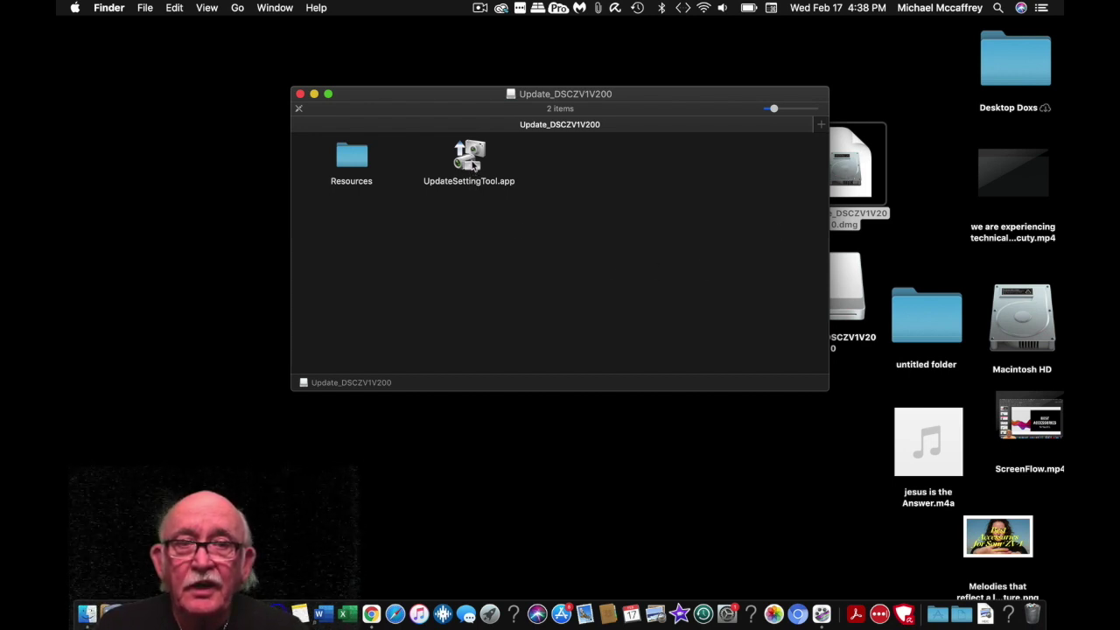
double_click(470, 162)
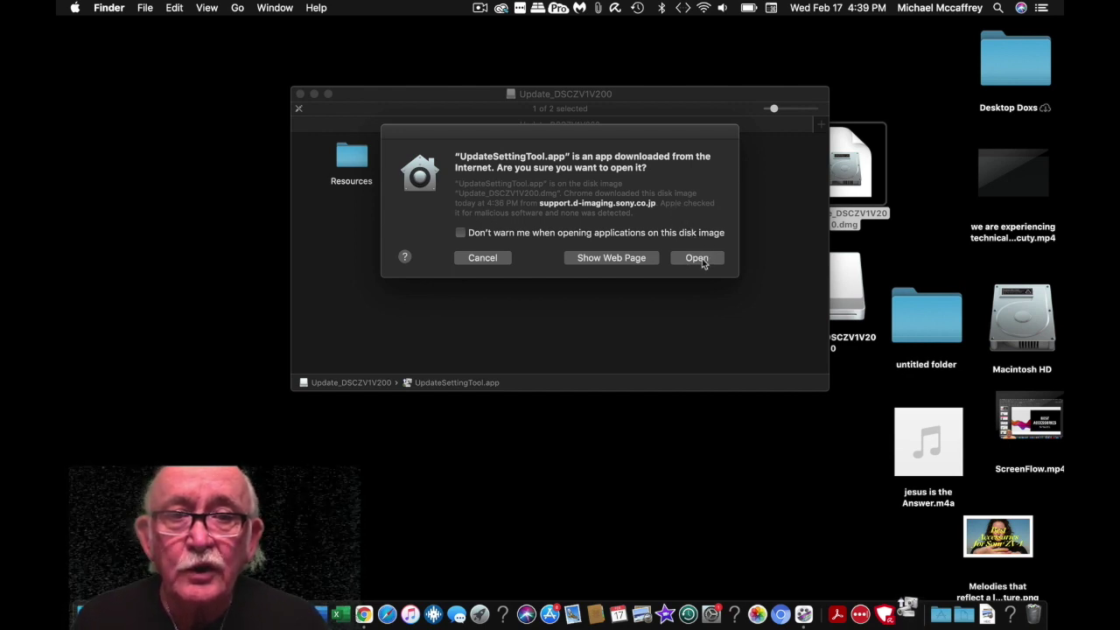
left_click(697, 258)
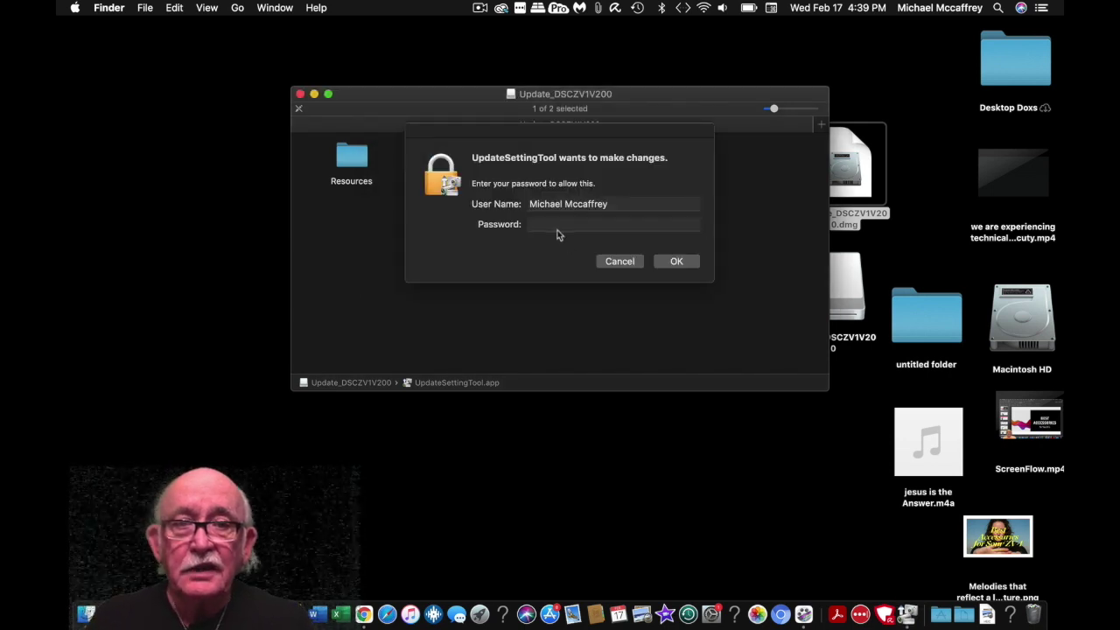
left_click(555, 224)
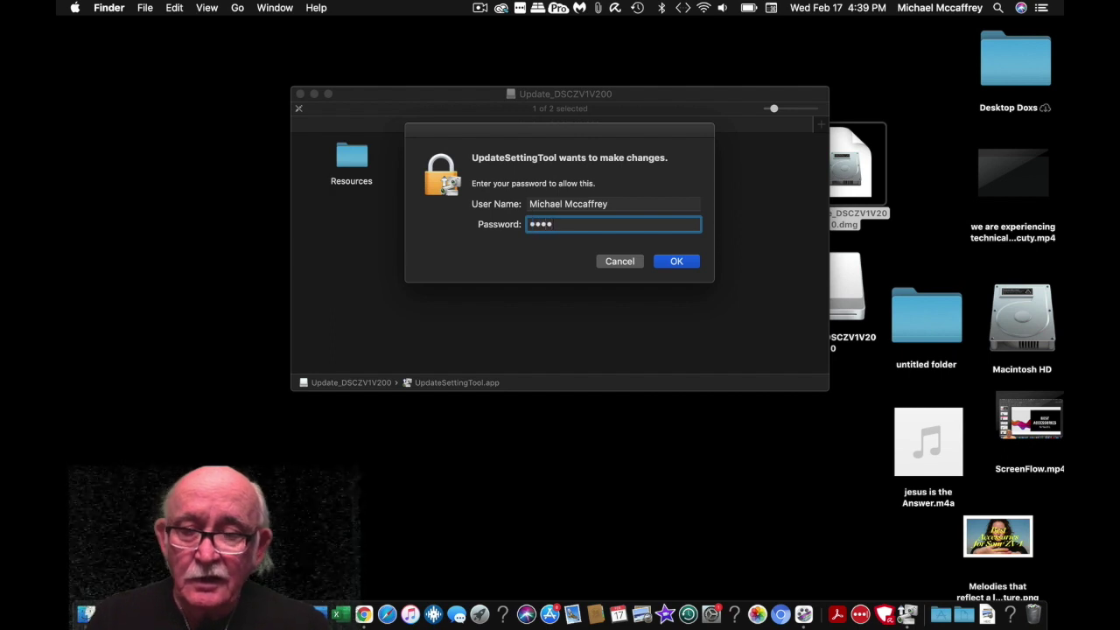
key("Return")
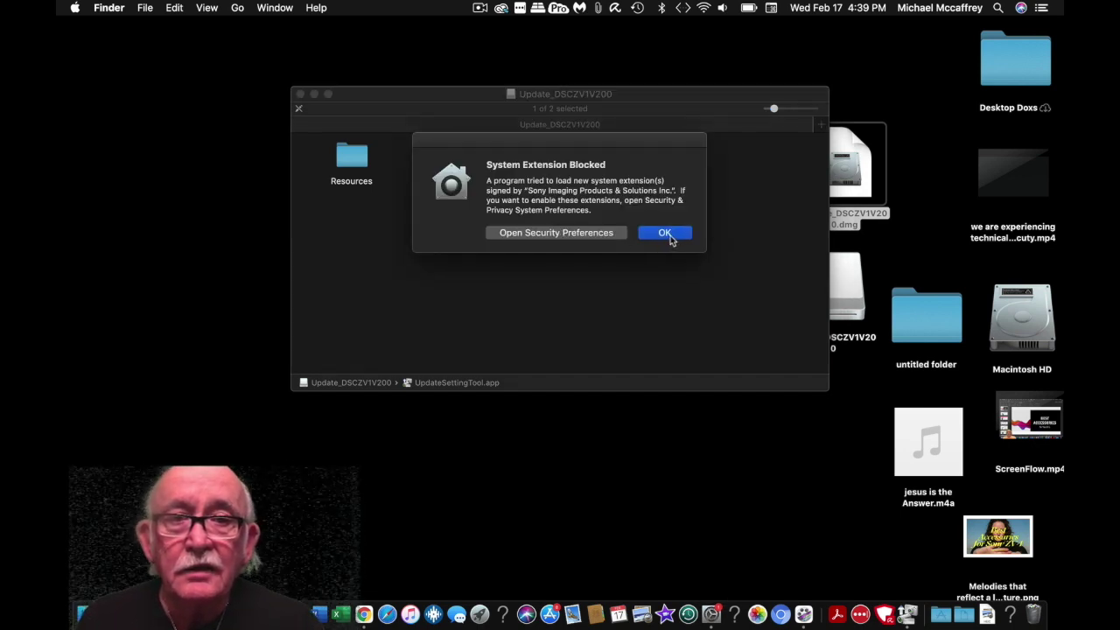
left_click(613, 233)
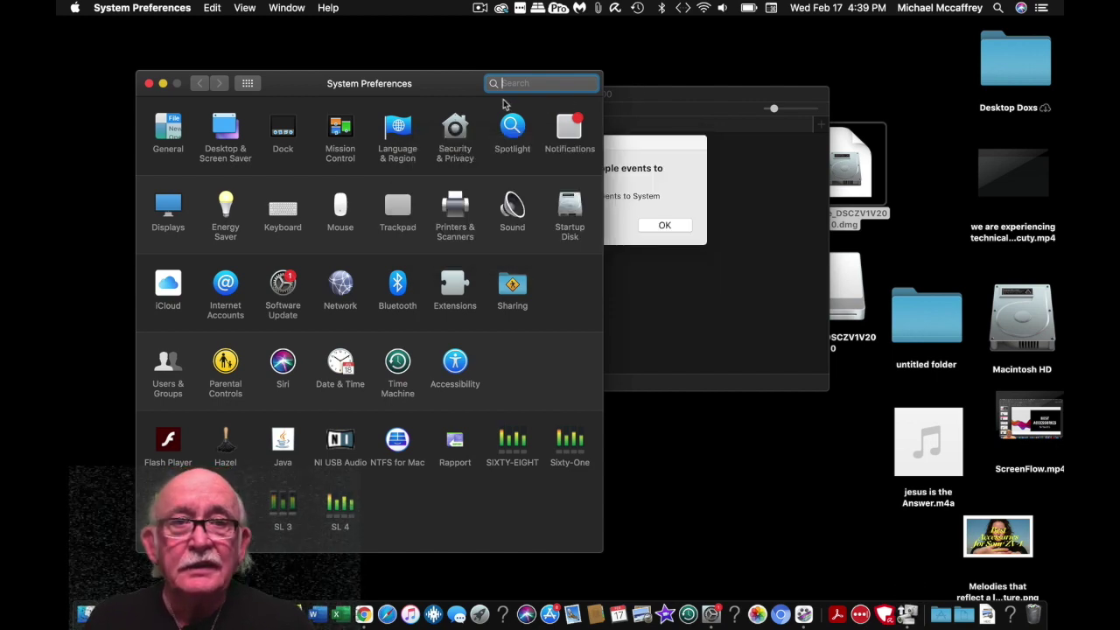
Allow Sony Imaging Products & Solutions Inc. software in Security & Privacy, dismiss the error, and close the window.
left_click_drag(437, 82, 306, 206)
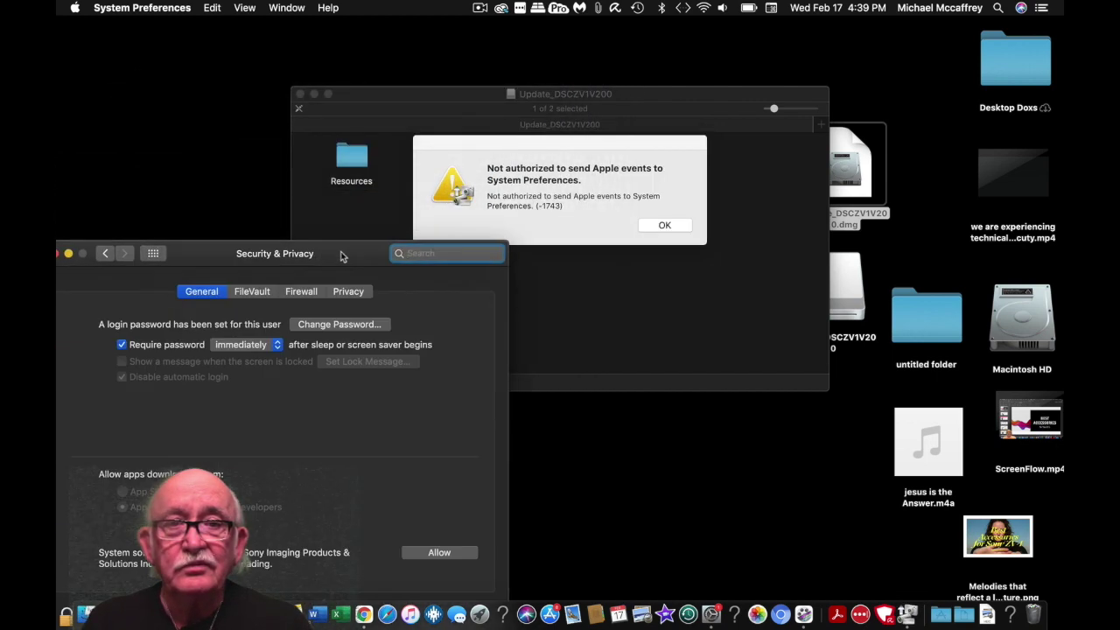
left_click_drag(341, 255, 420, 107)
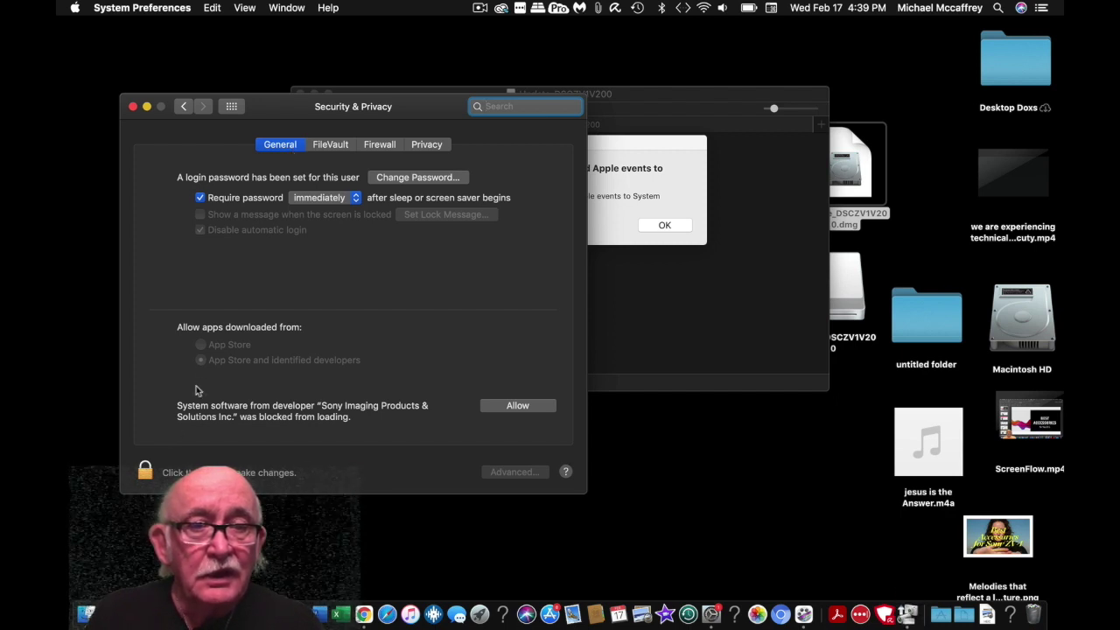
left_click(201, 346)
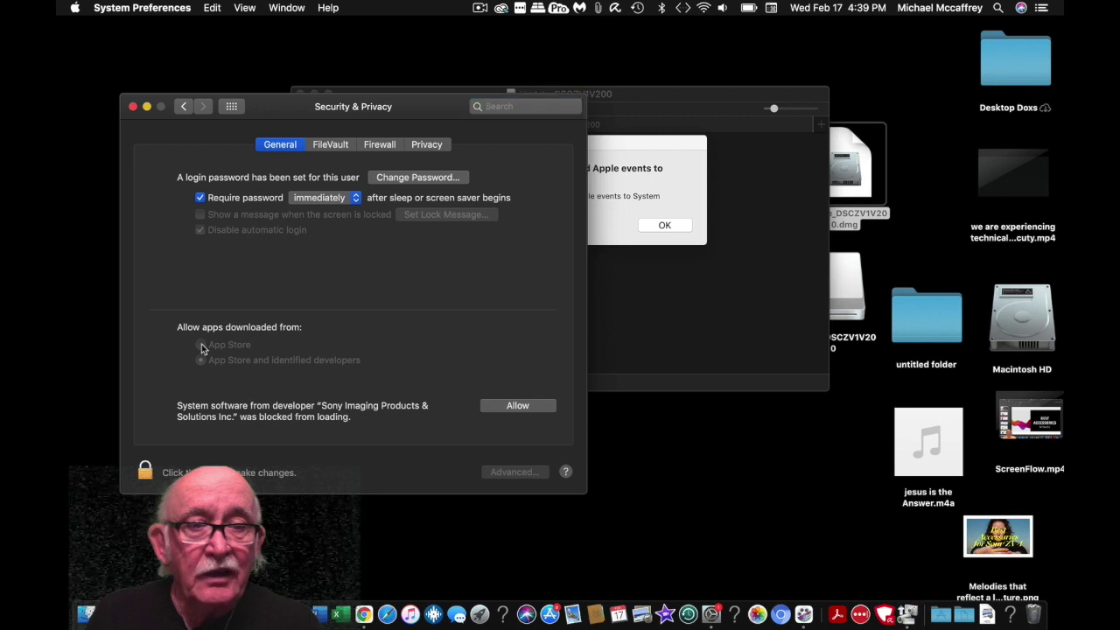
left_click(527, 408)
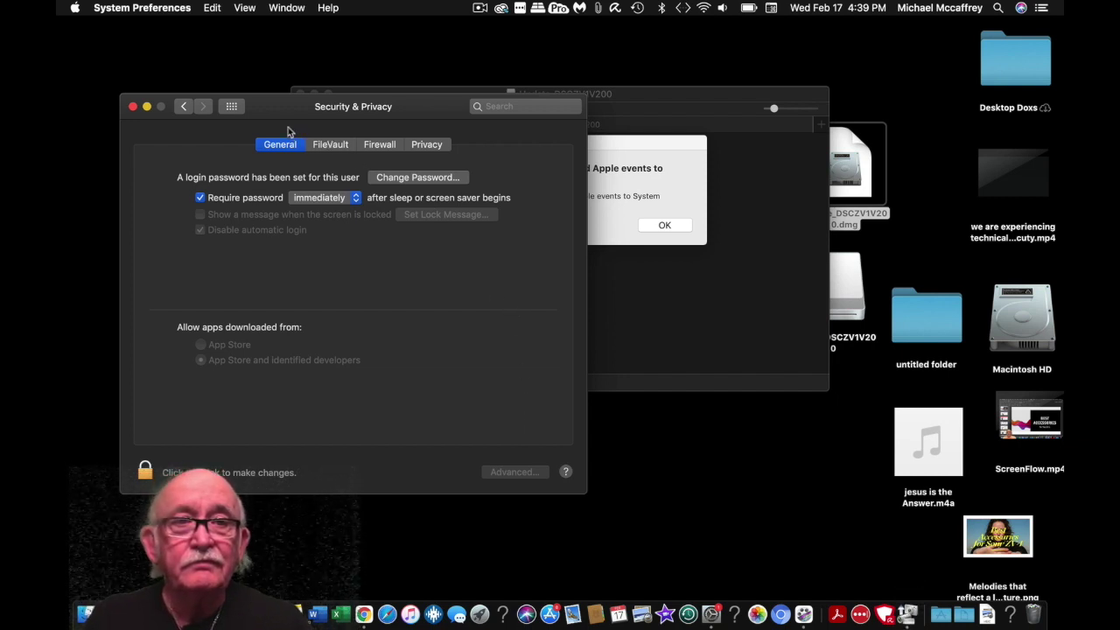
mouse_move(294, 106)
left_mouse_down()
mouse_move(208, 271)
mouse_move(221, 274)
left_mouse_up()
left_click(669, 228)
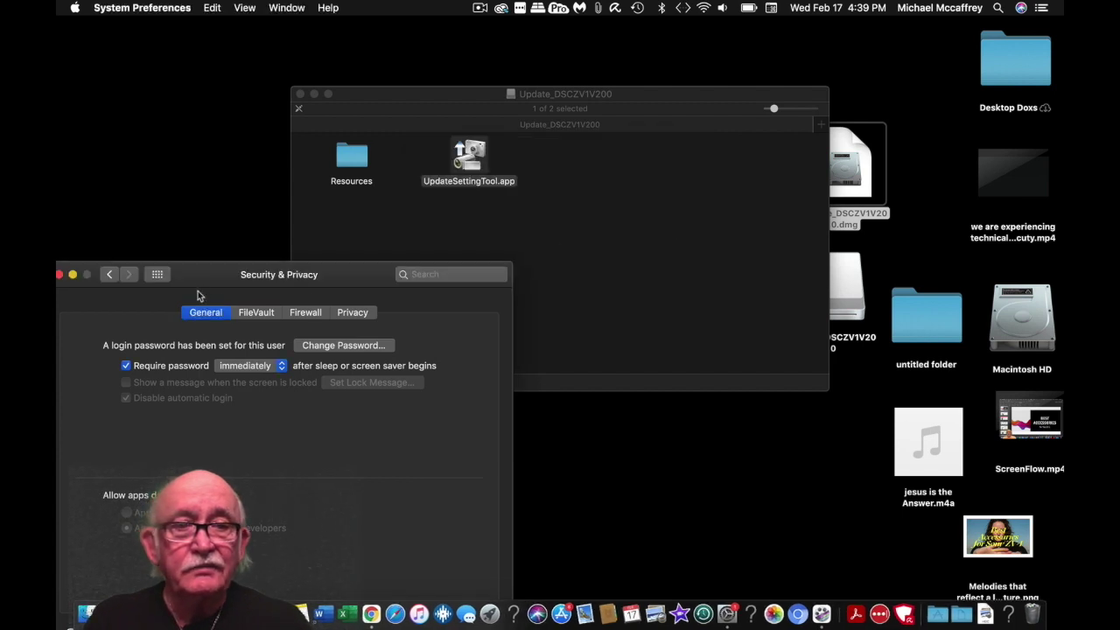
left_click_drag(208, 276, 309, 256)
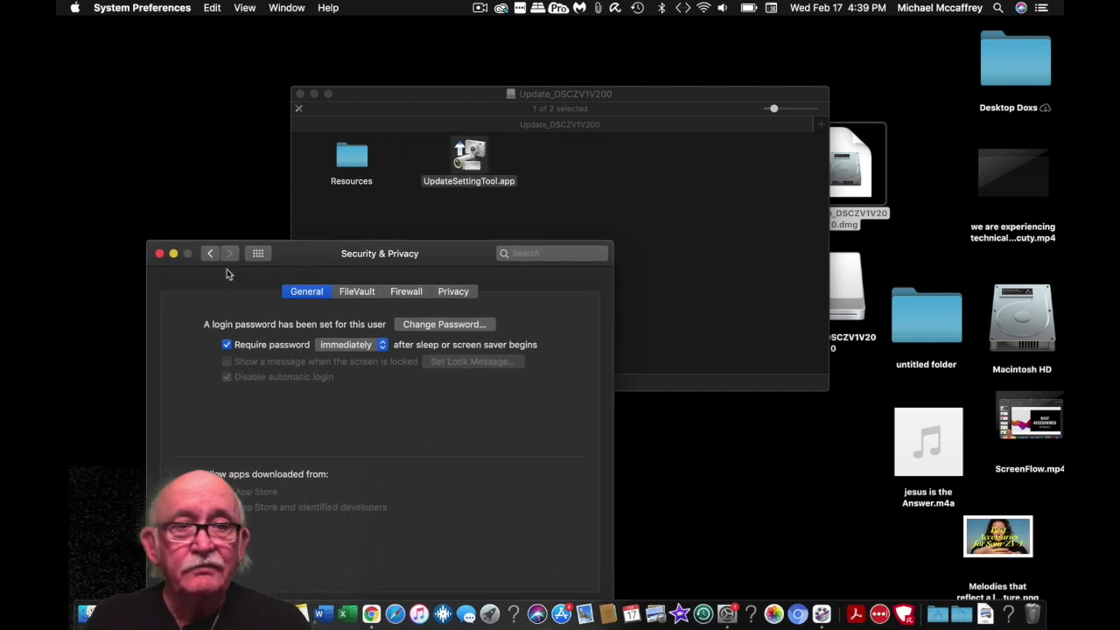
left_click(159, 253)
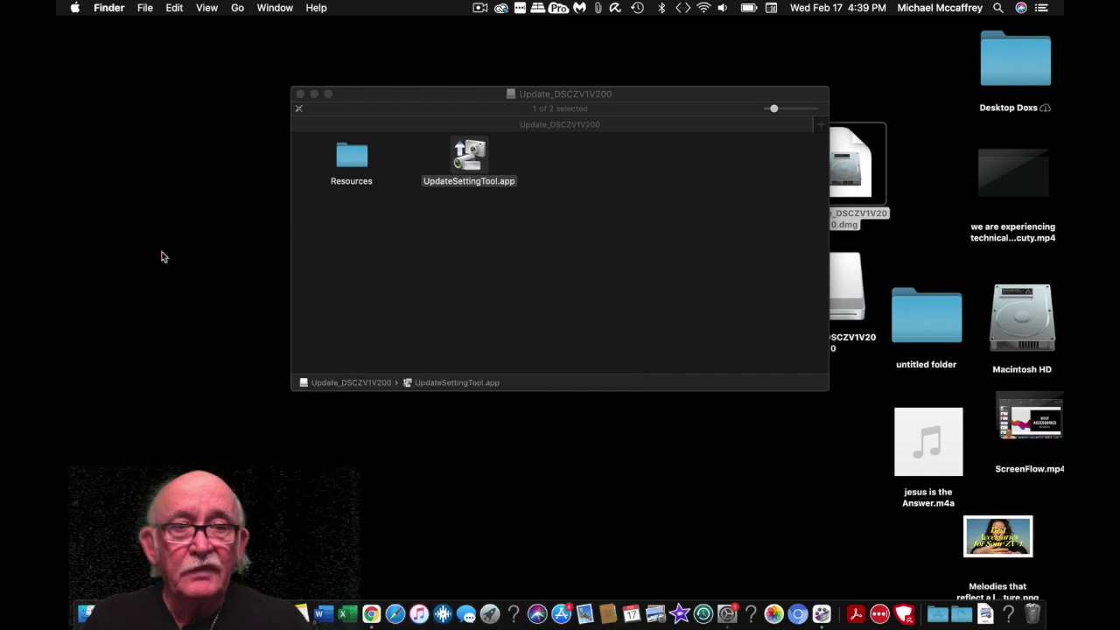
Relaunch UpdateSettingTool.app, confirm opening it, and authorise it with the account password.
double_click(475, 159)
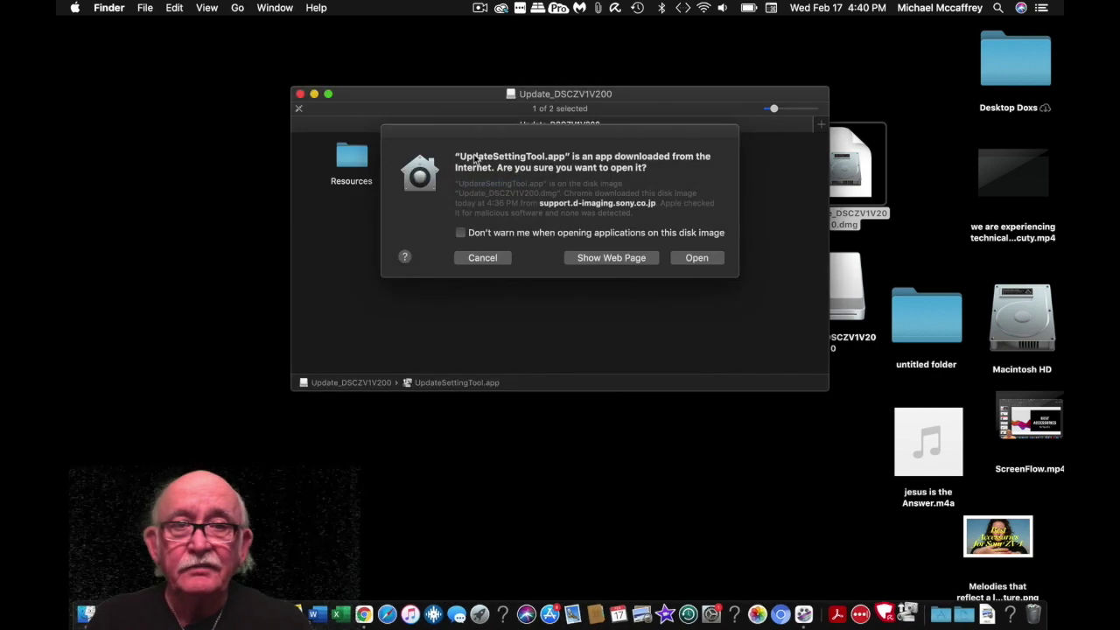
left_click(700, 260)
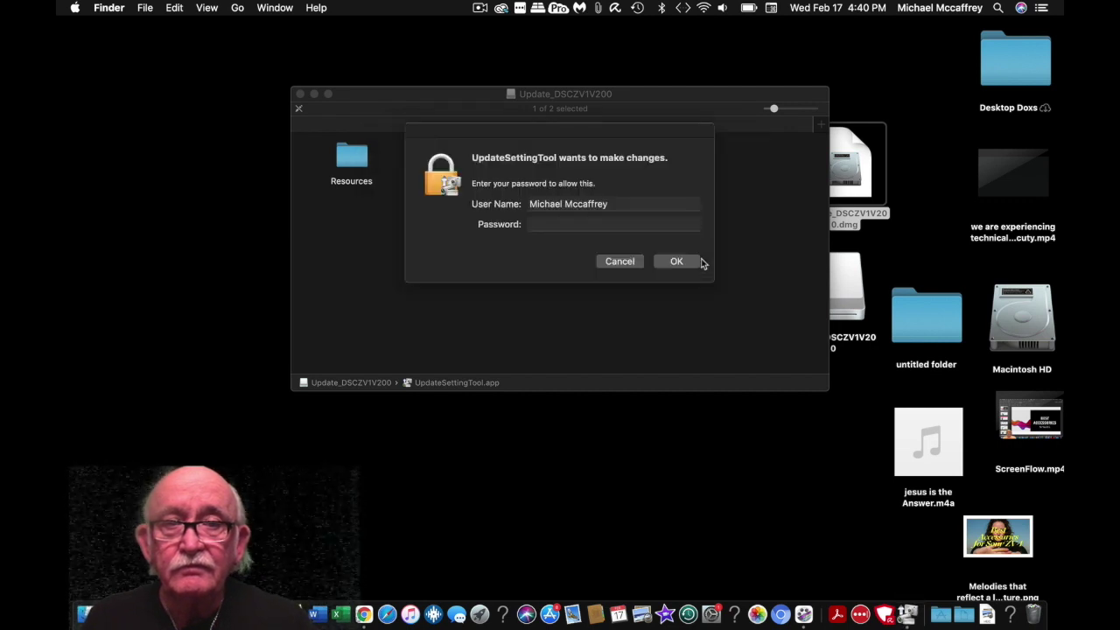
left_click(578, 220)
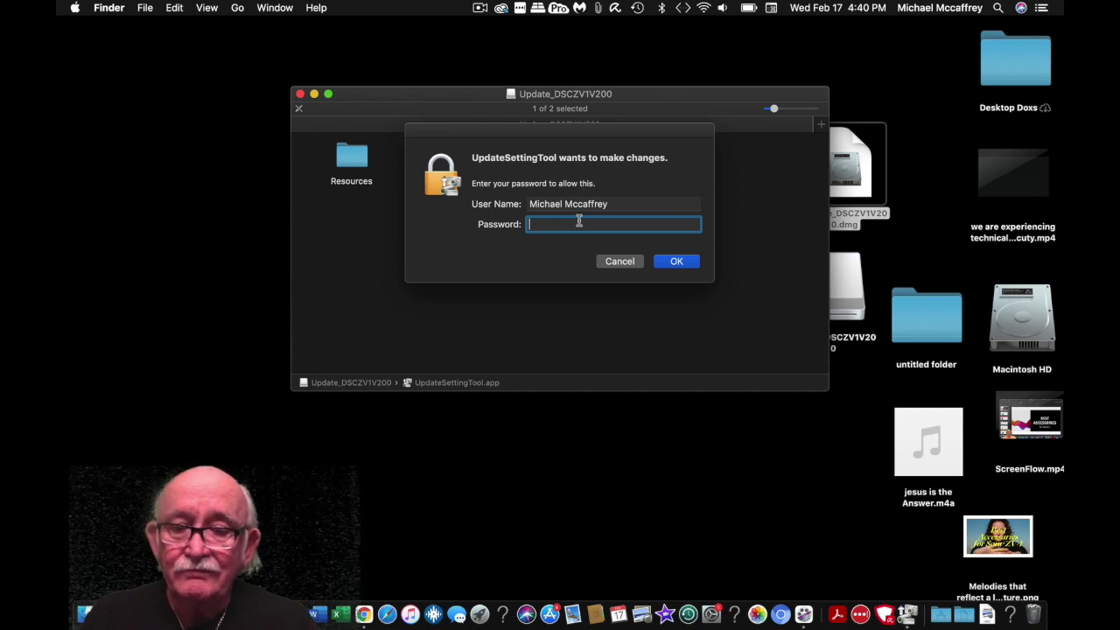
type("••••")
key("Return")
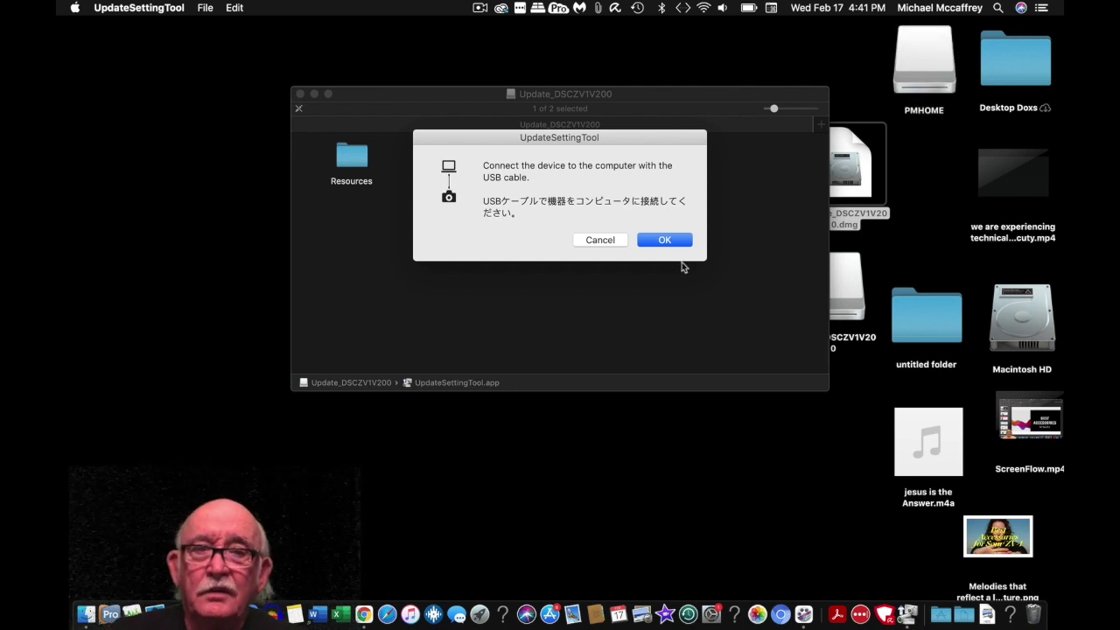
Acknowledge the USB prompt, open SystemSoftwareUpdater.app, and verify the connected camera's firmware versions.
left_click(680, 240)
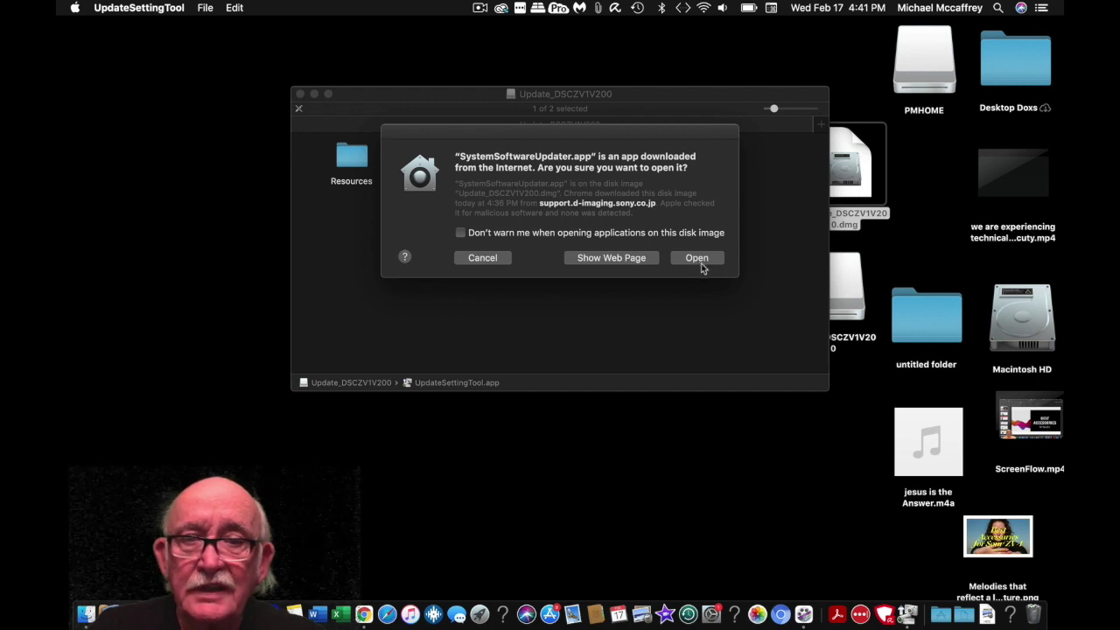
left_click(705, 259)
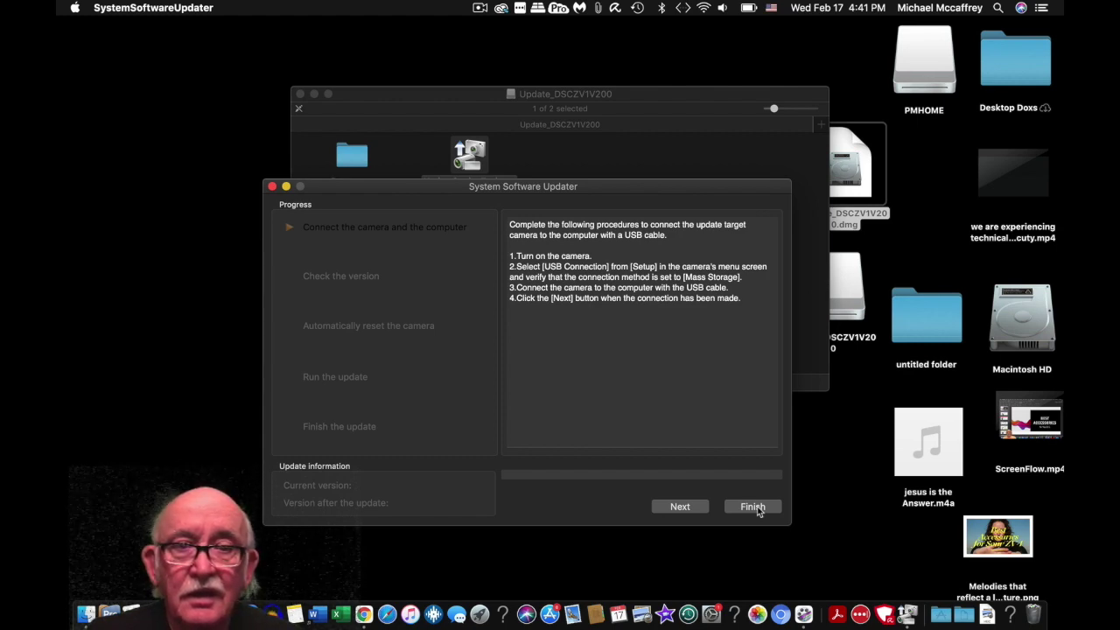
left_click(754, 508)
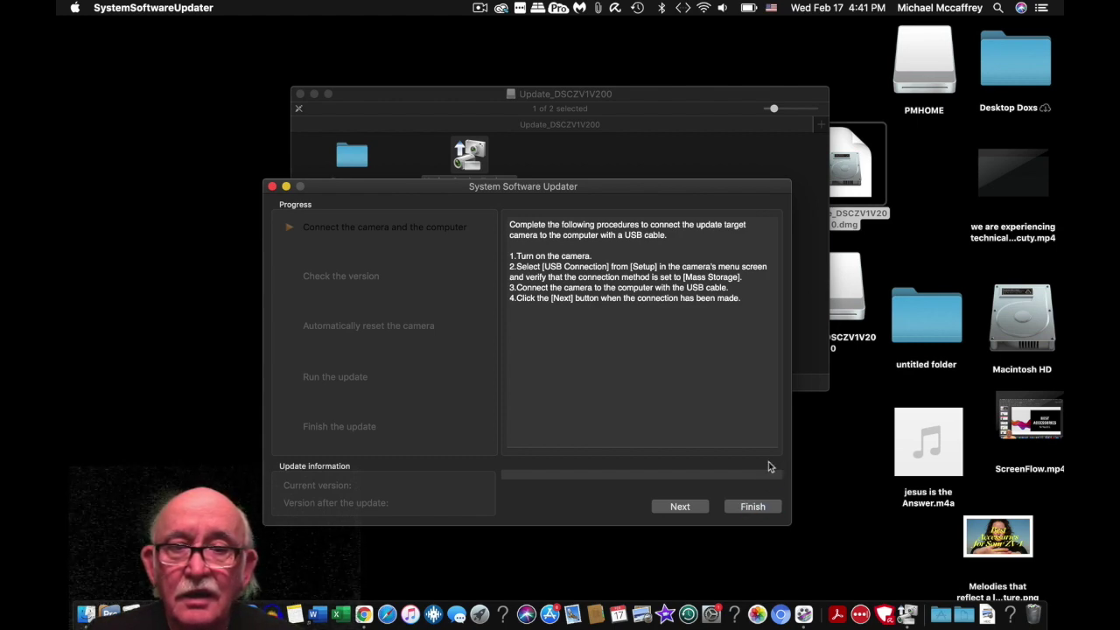
left_click(681, 508)
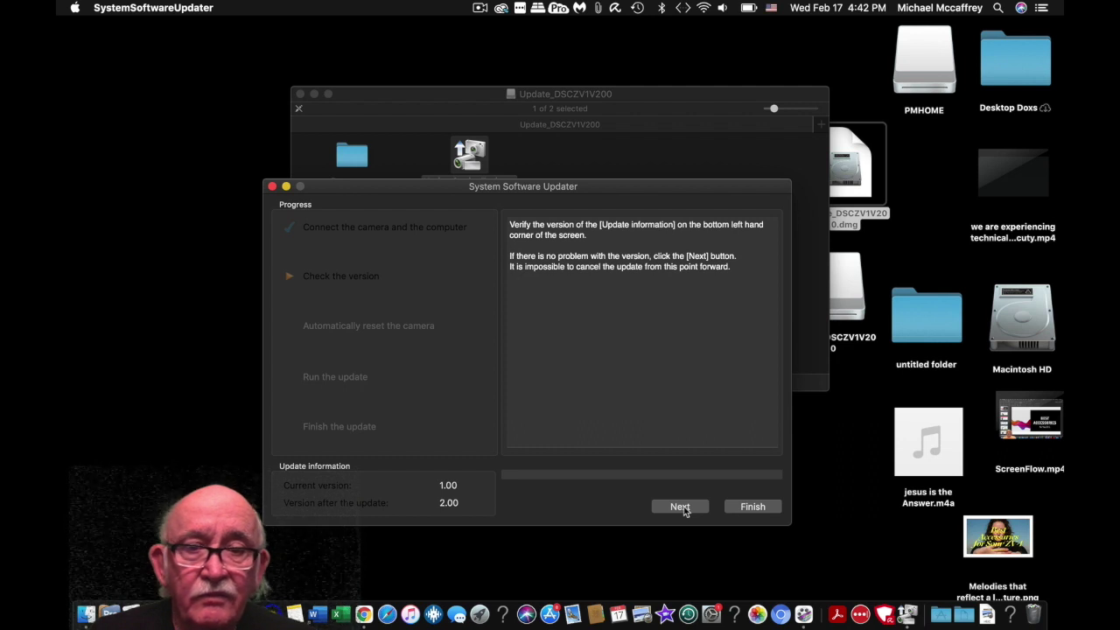
left_click(681, 507)
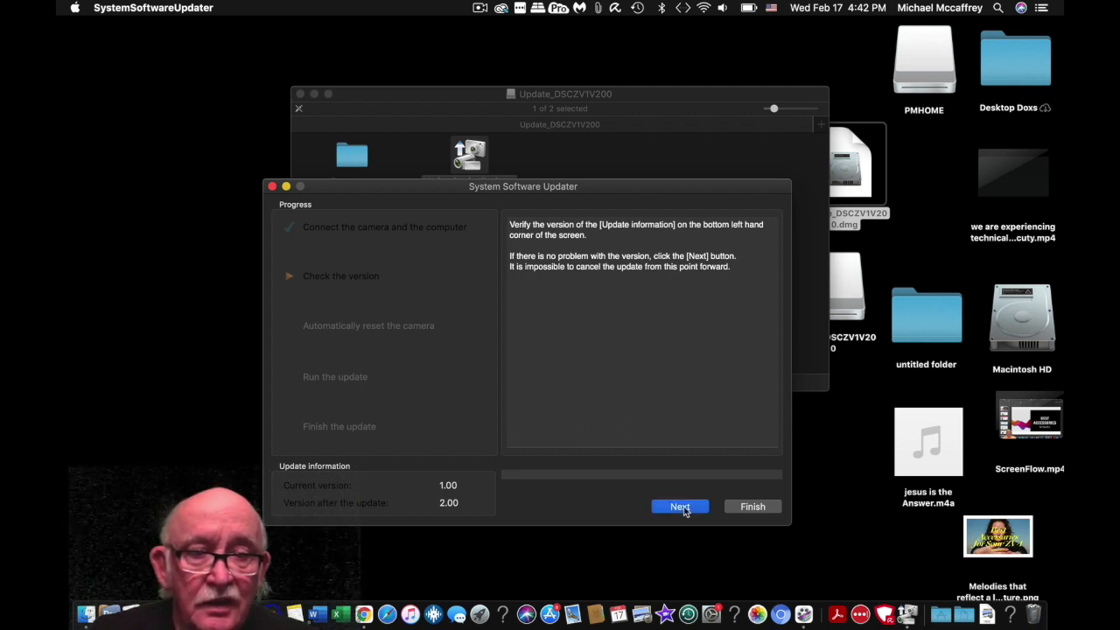
Start the firmware update from 1.00 to 2.00 and close the updater once it completes.
left_click(681, 508)
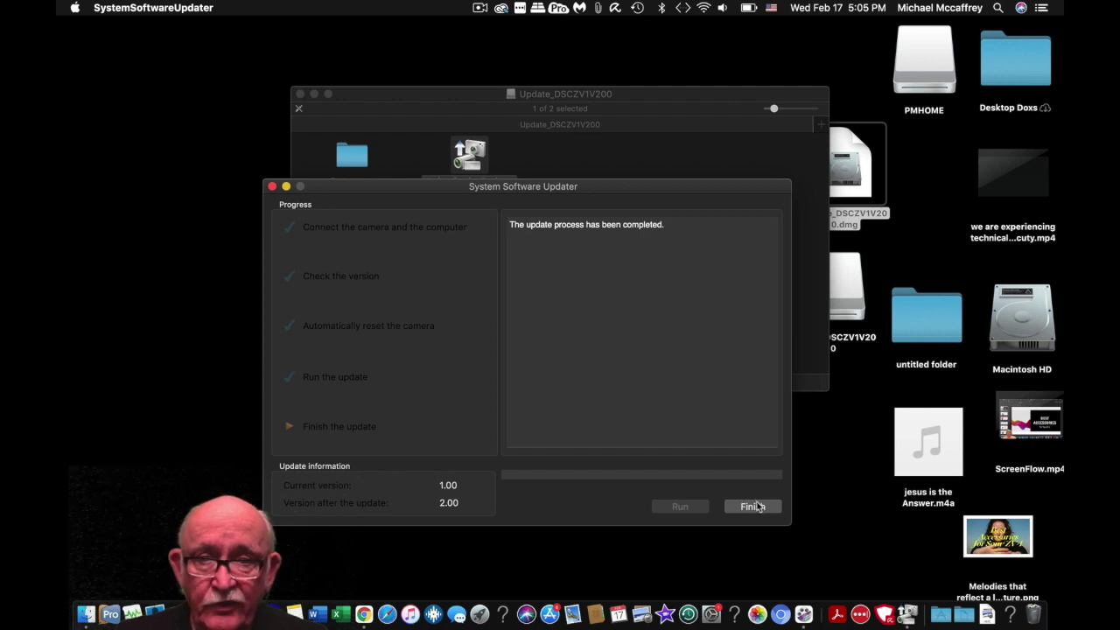
left_click(753, 507)
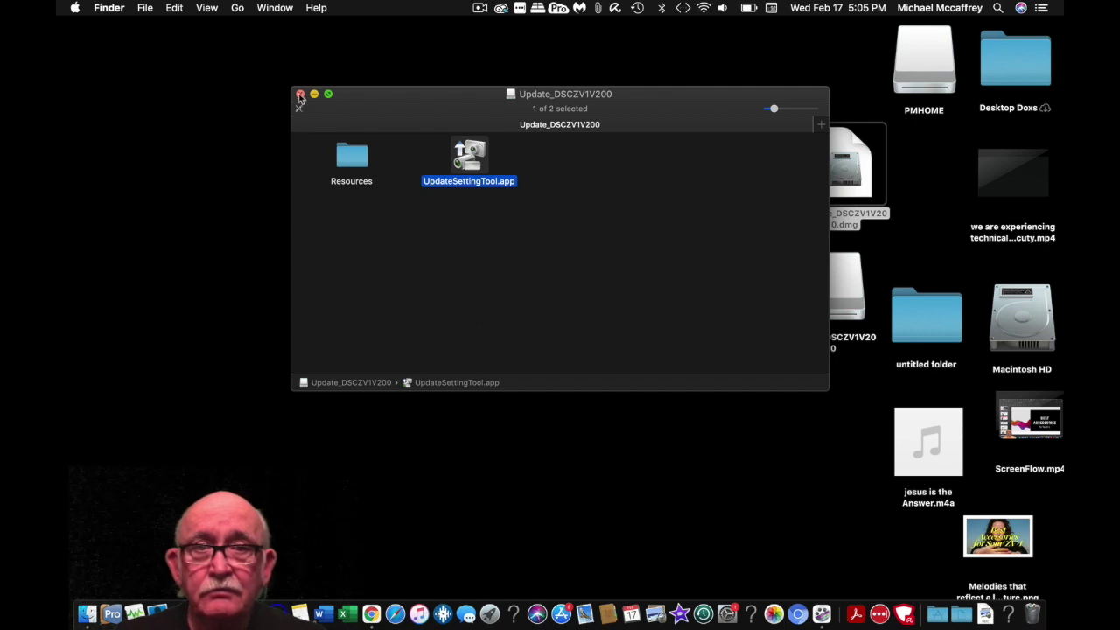
Close the Update_DSCZV1V200 disk image Finder window, leaving only the desktop.
left_click(300, 93)
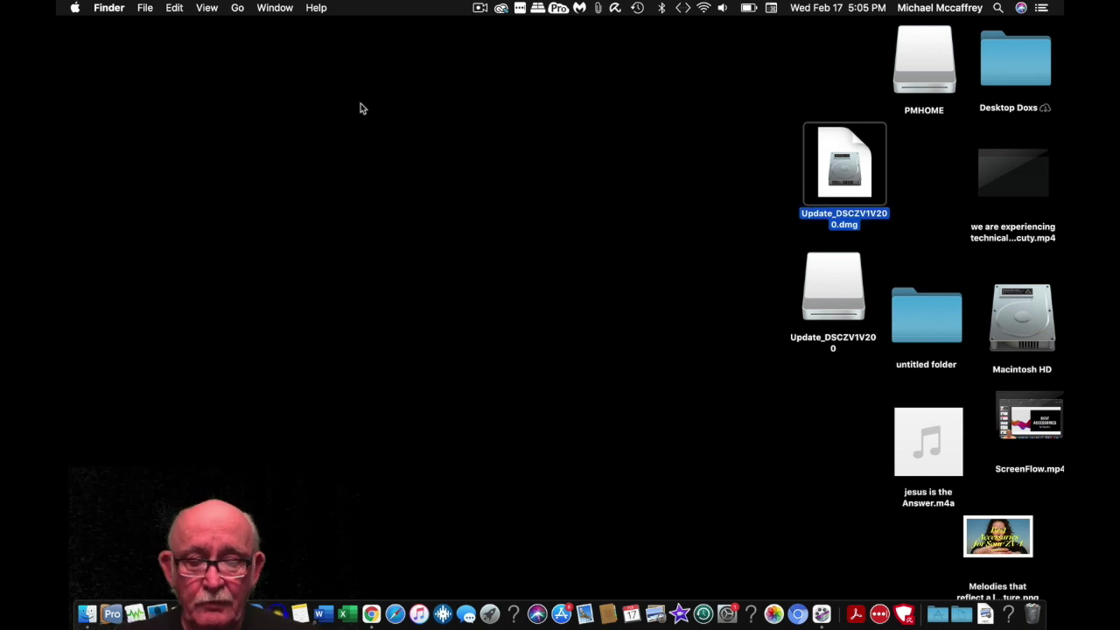